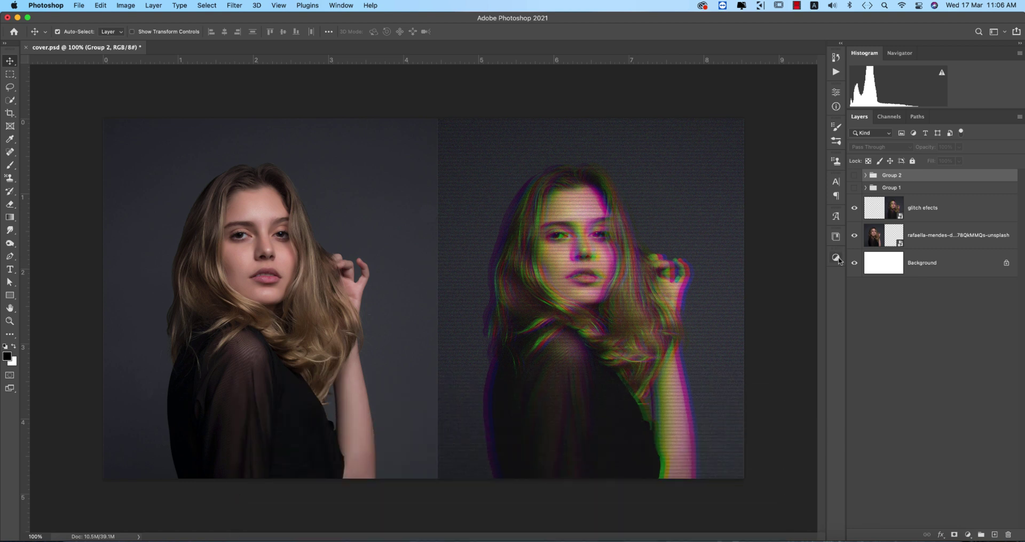
# Open the unsplash portrait JPG of the woman from the Home screen via File > Open.
pyautogui.click(13, 32)
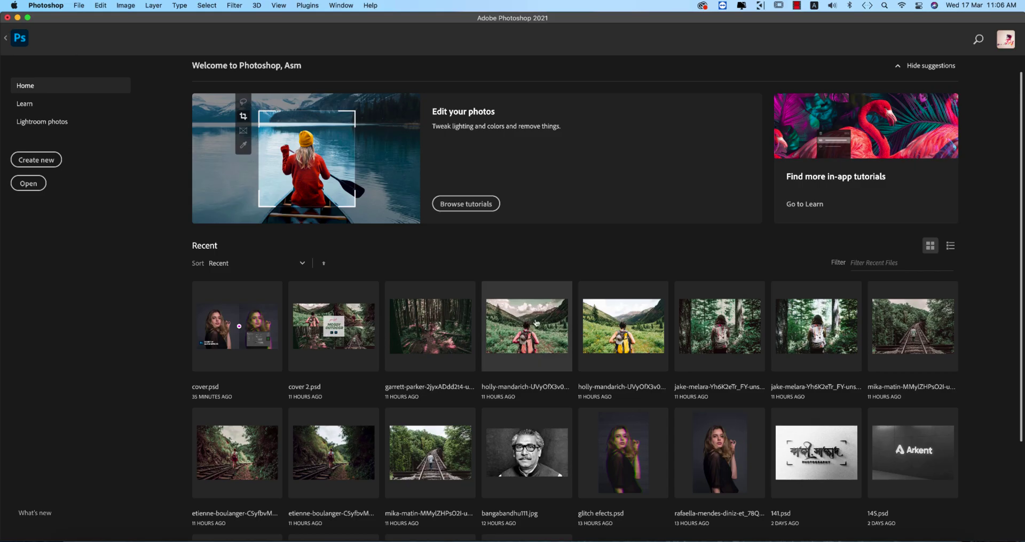
pyautogui.click(79, 6)
pyautogui.click(91, 27)
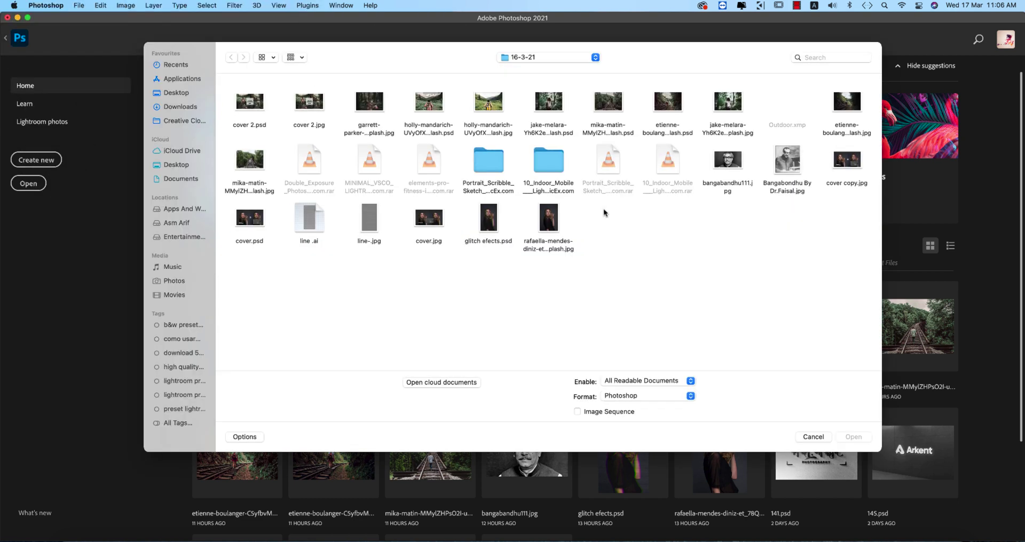
pyautogui.click(857, 439)
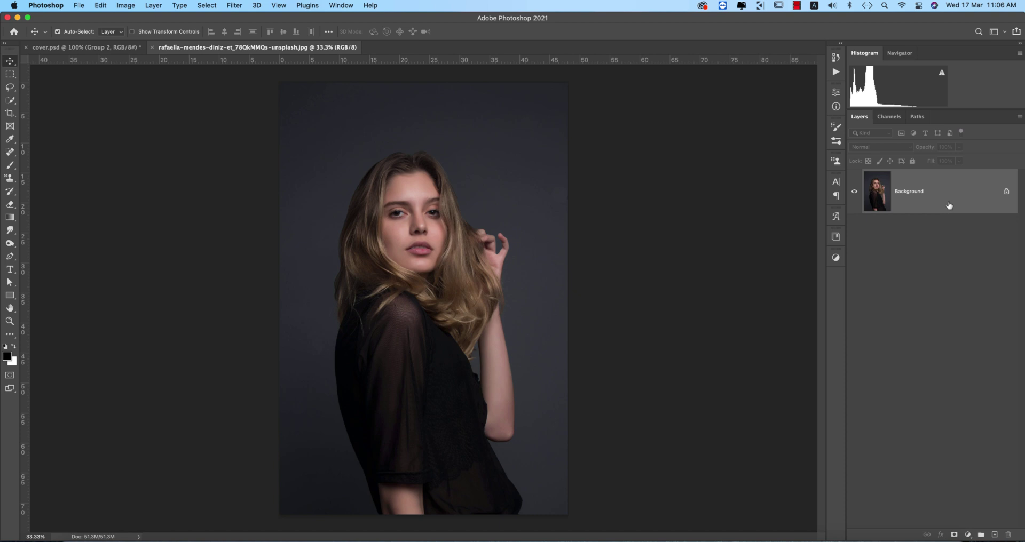
# Duplicate the Background layer and rename the copy 'R'.
pyautogui.moveTo(956, 211); pyautogui.dragTo(993, 534)
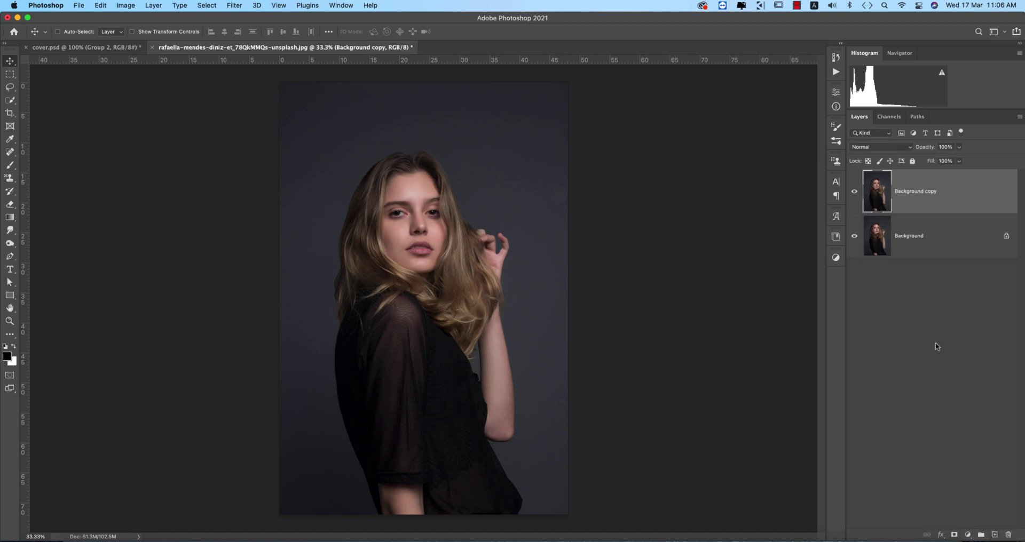
pyautogui.press('super+j')
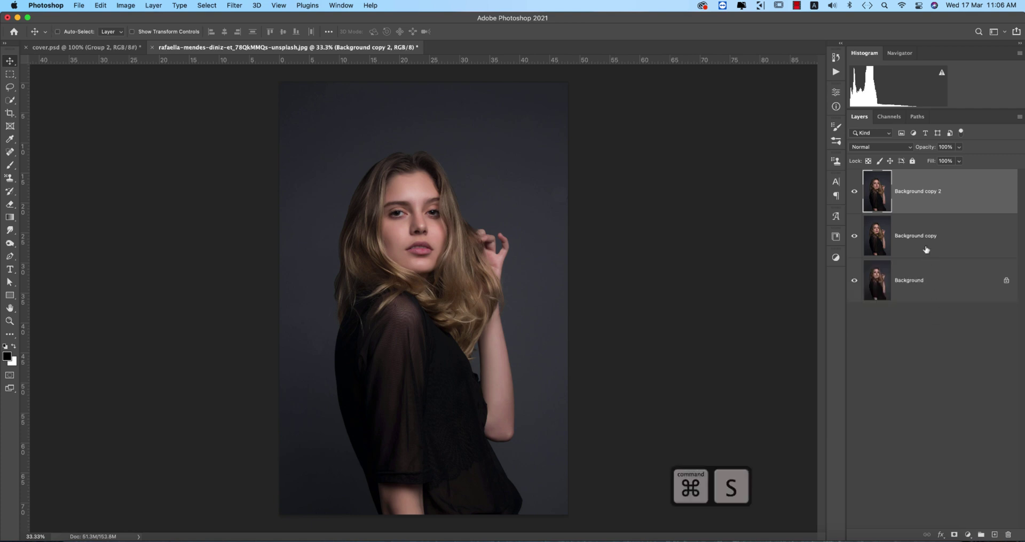
pyautogui.press('super+z')
pyautogui.doubleClick(904, 190)
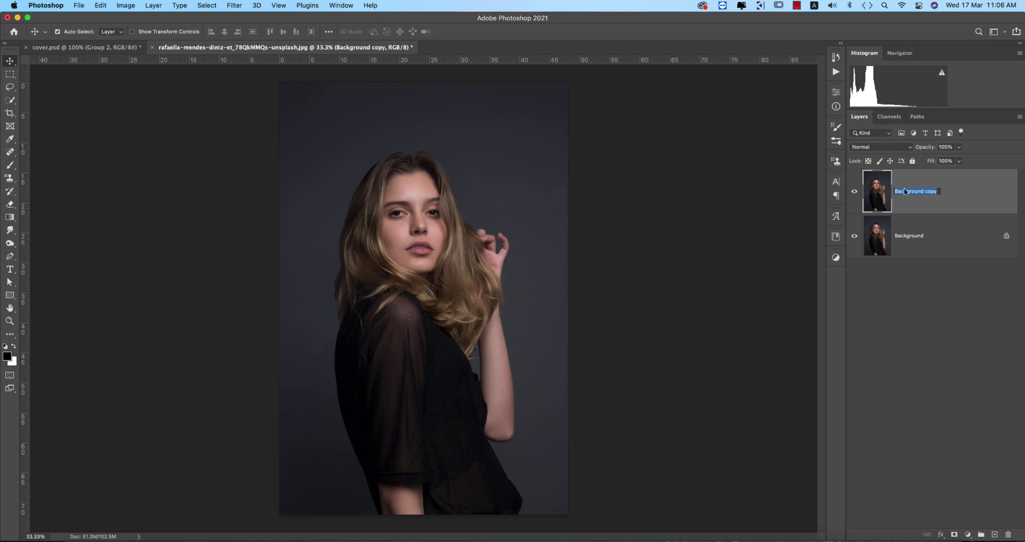
pyautogui.write('R')
pyautogui.press('Return')
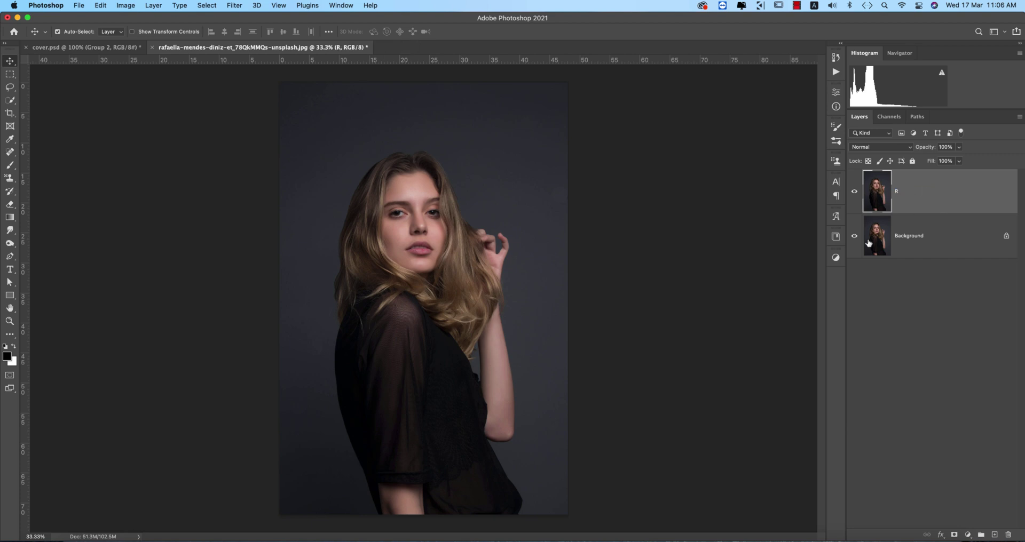
# In layer R's Blending Options, uncheck the G and B channels so only red blends.
pyautogui.rightClick(940, 190)
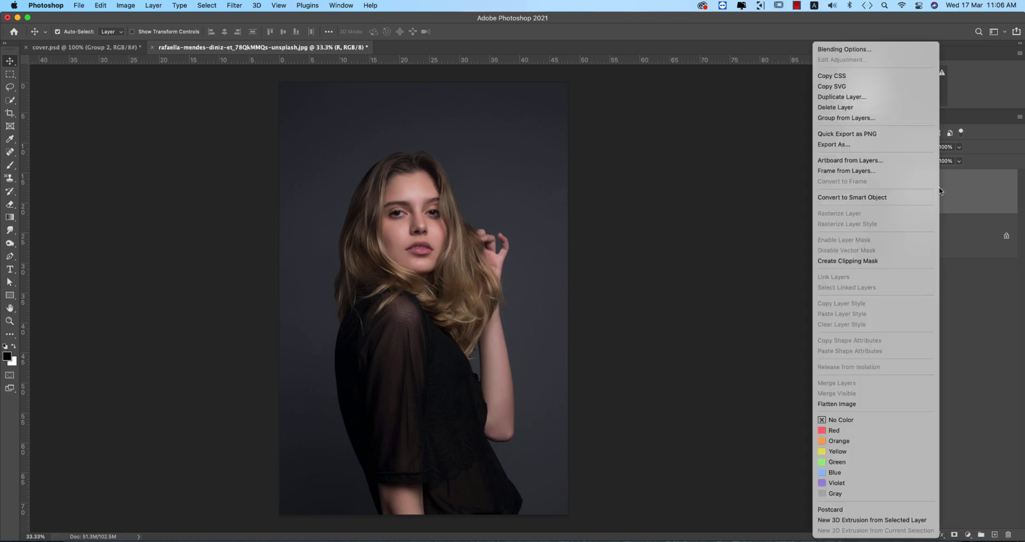
pyautogui.click(843, 49)
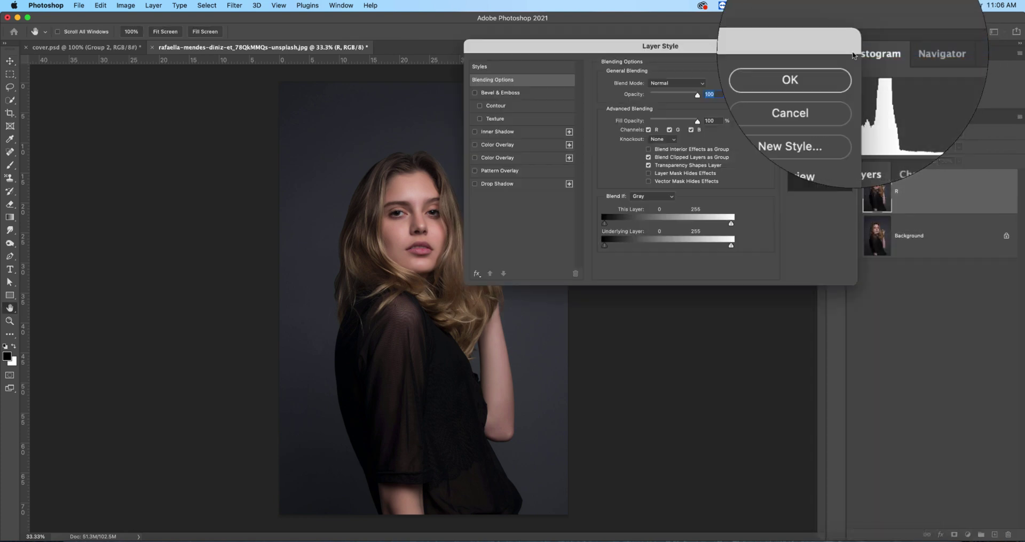
pyautogui.click(669, 130)
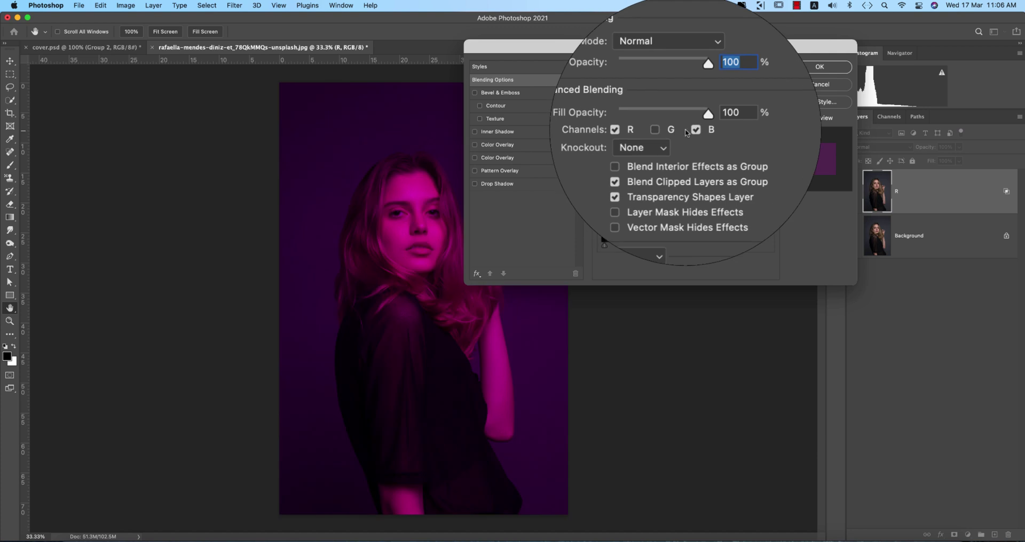
pyautogui.click(694, 129)
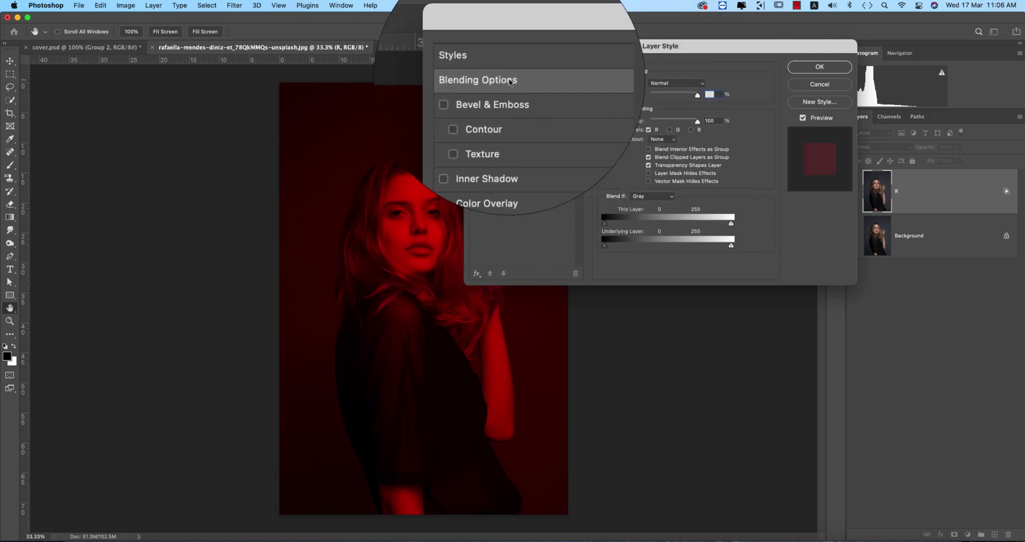
pyautogui.click(807, 75)
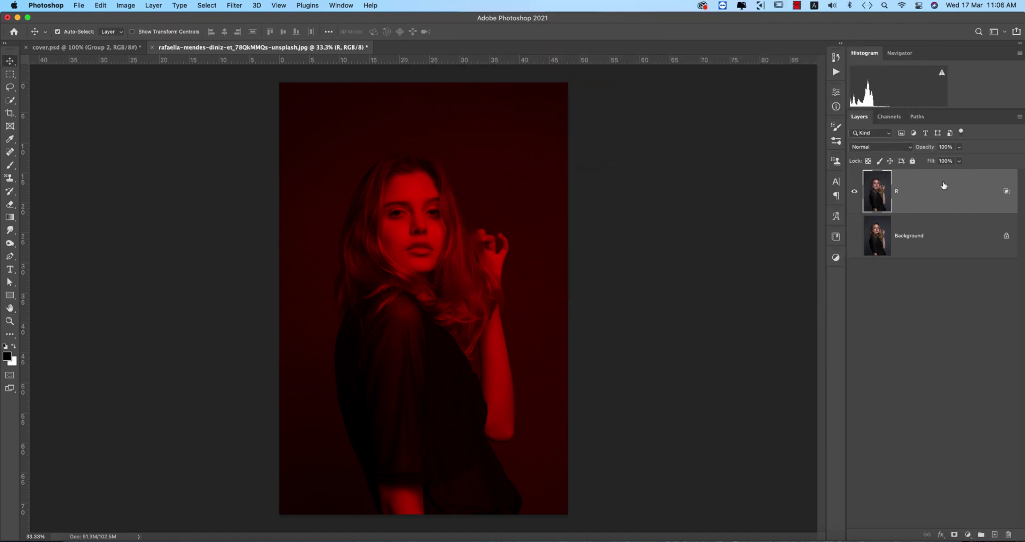
# Duplicate R as 'G' and set its blending channels to green only.
pyautogui.press('super+j')
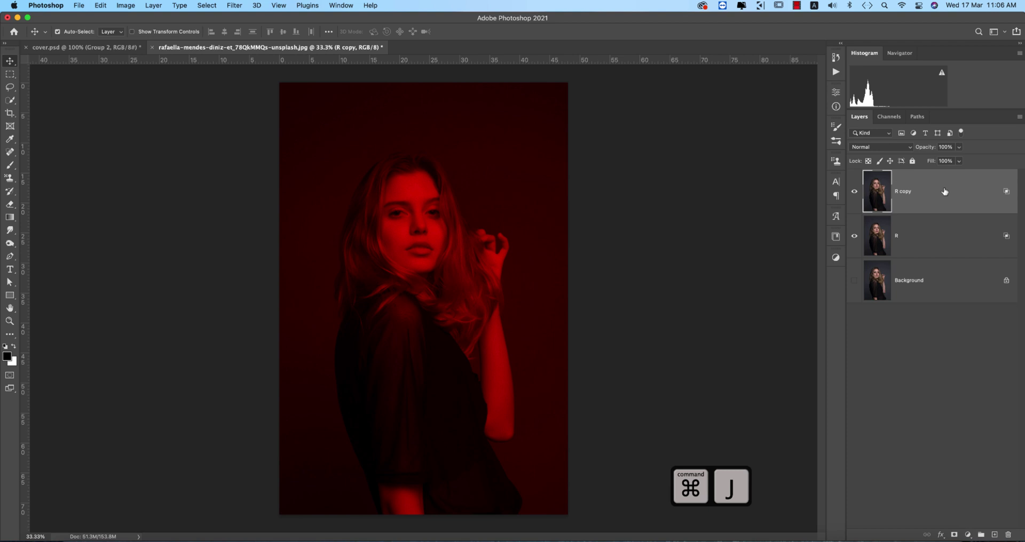
pyautogui.doubleClick(903, 193)
pyautogui.write('G')
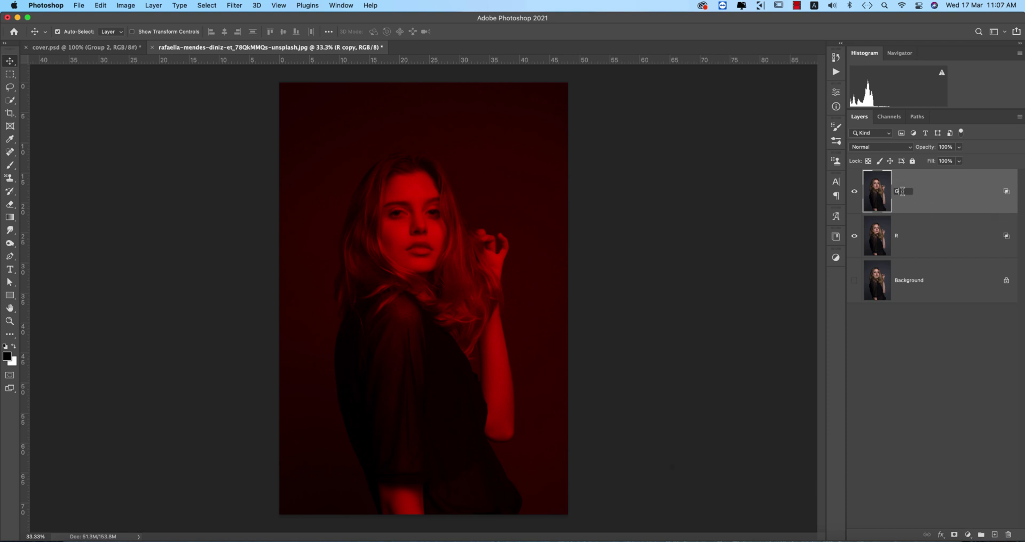
pyautogui.press('Return')
pyautogui.doubleClick(1006, 194)
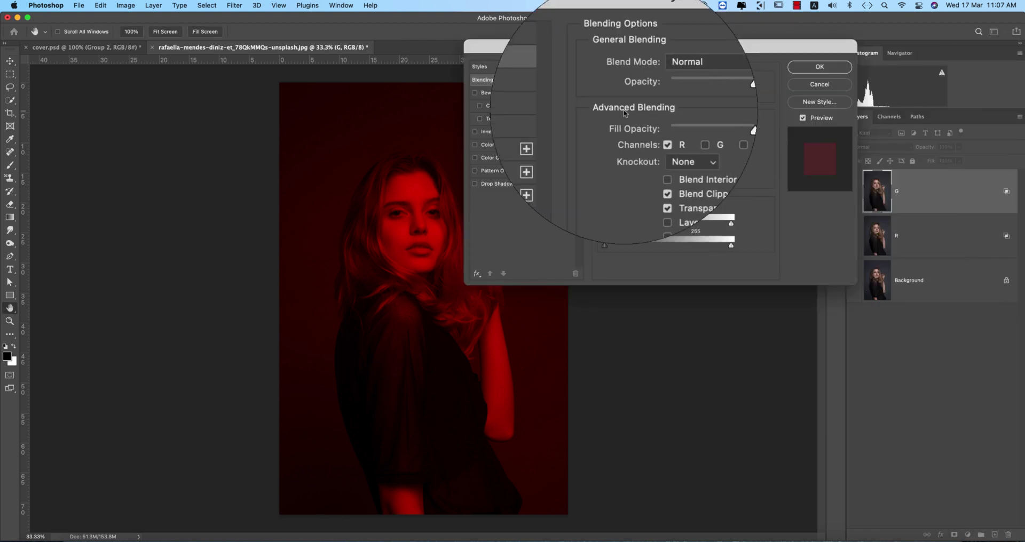
pyautogui.click(648, 131)
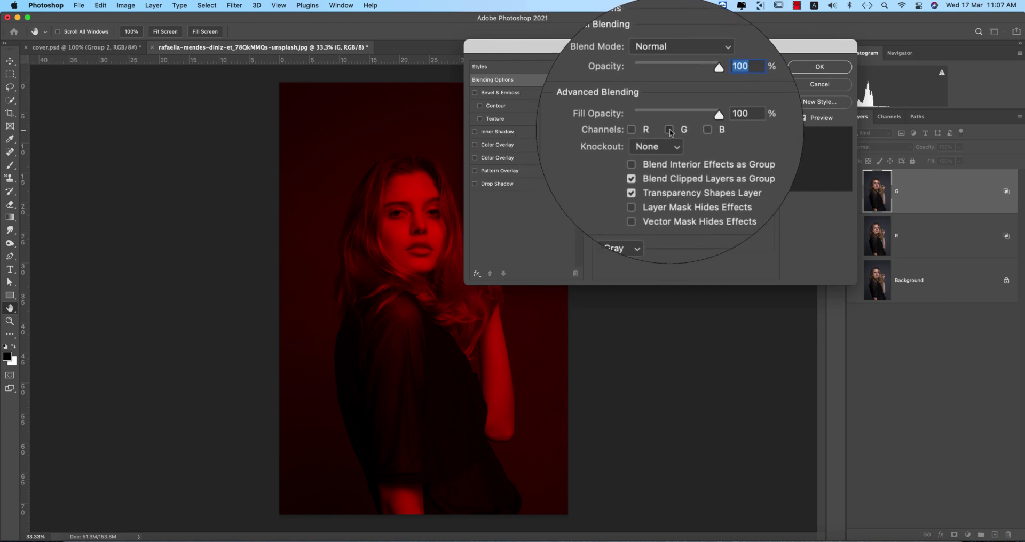
pyautogui.click(670, 130)
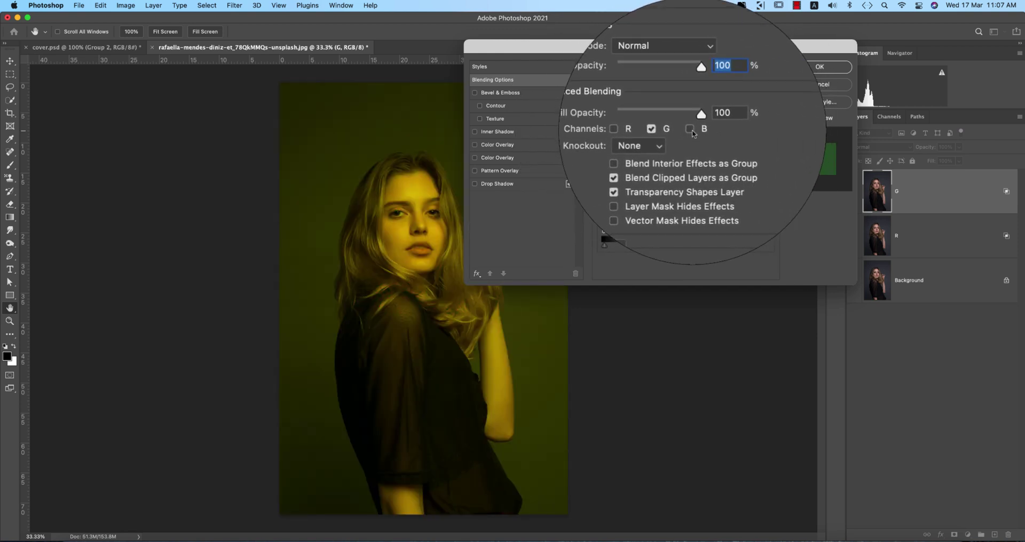
pyautogui.click(810, 66)
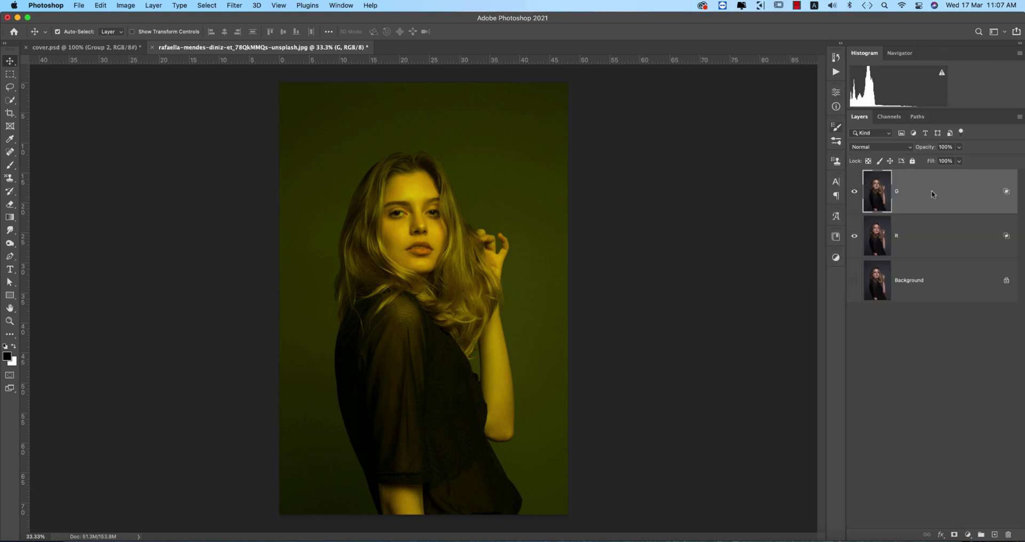
# Duplicate G as 'B' and set its blending channels to blue only.
pyautogui.press('super+j')
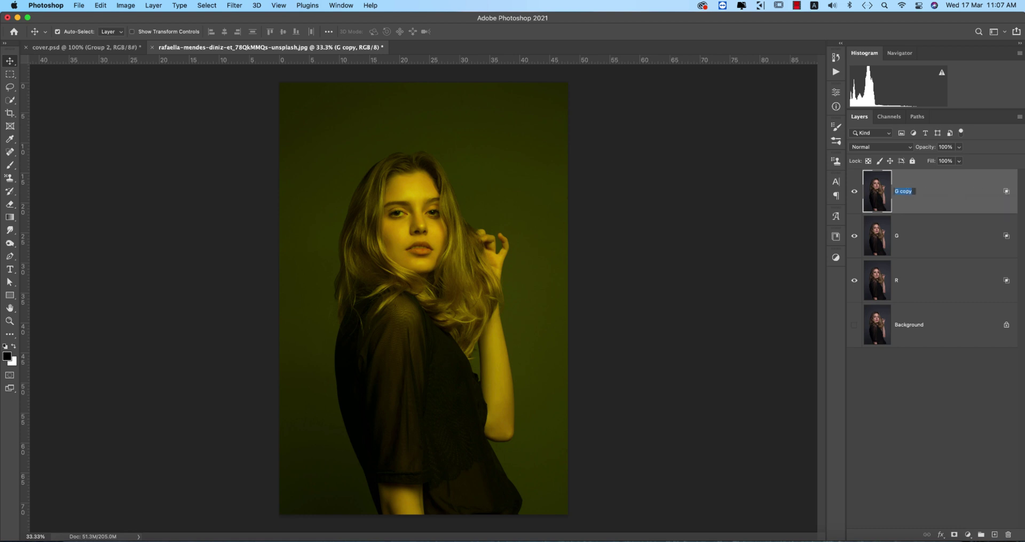
pyautogui.write('B')
pyautogui.press('Return')
pyautogui.doubleClick(1006, 193)
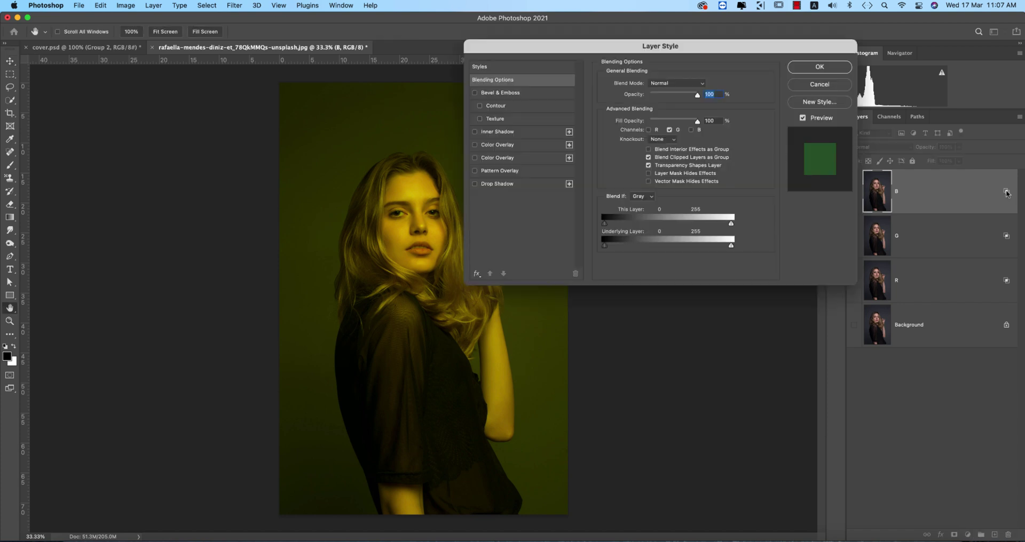
pyautogui.click(670, 130)
pyautogui.click(692, 131)
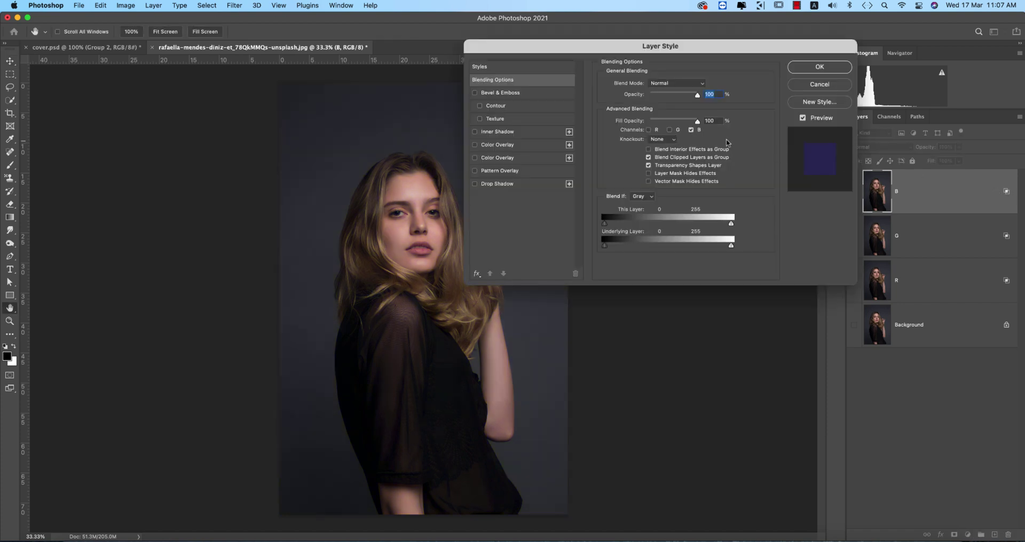
pyautogui.click(798, 68)
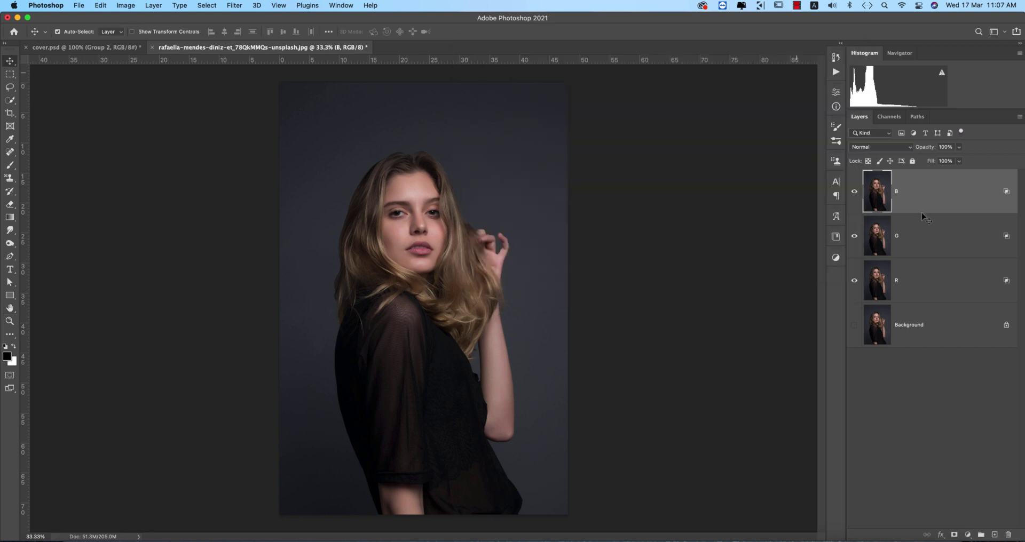
# Toggle layer B's visibility to compare colours, then make layer G active.
pyautogui.click(854, 192)
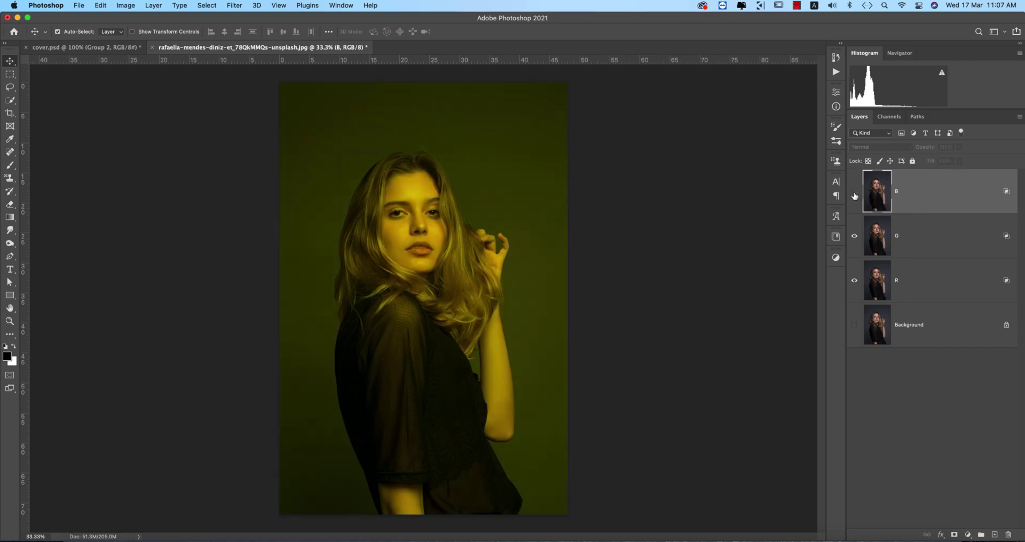
pyautogui.click(854, 193)
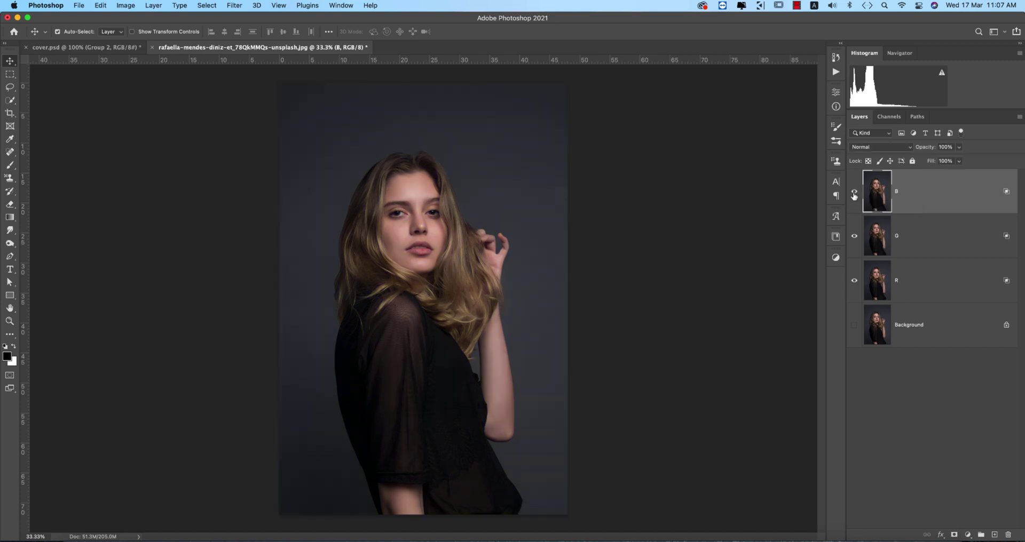
pyautogui.click(912, 239)
pyautogui.click(910, 291)
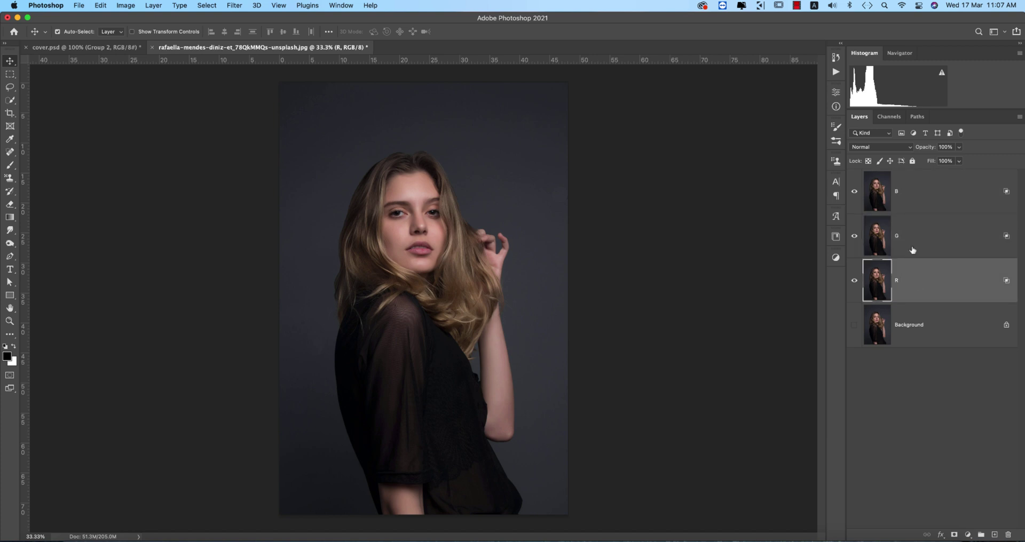
pyautogui.click(931, 244)
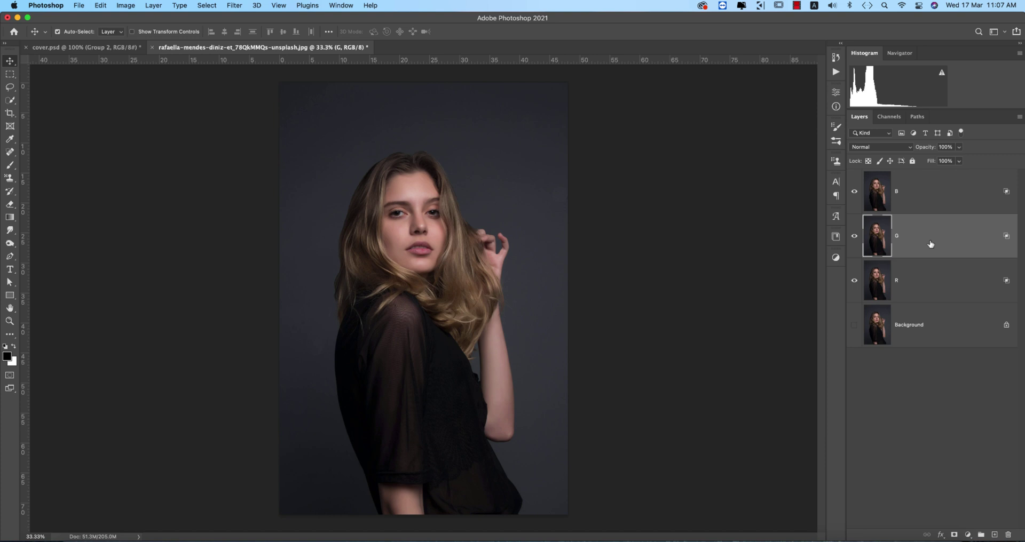
pyautogui.click(930, 276)
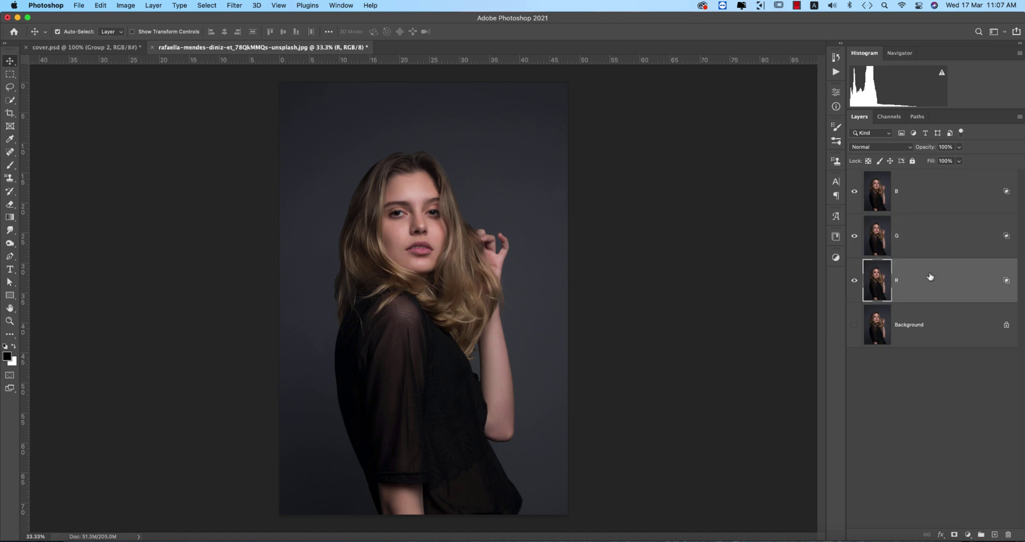
pyautogui.click(931, 235)
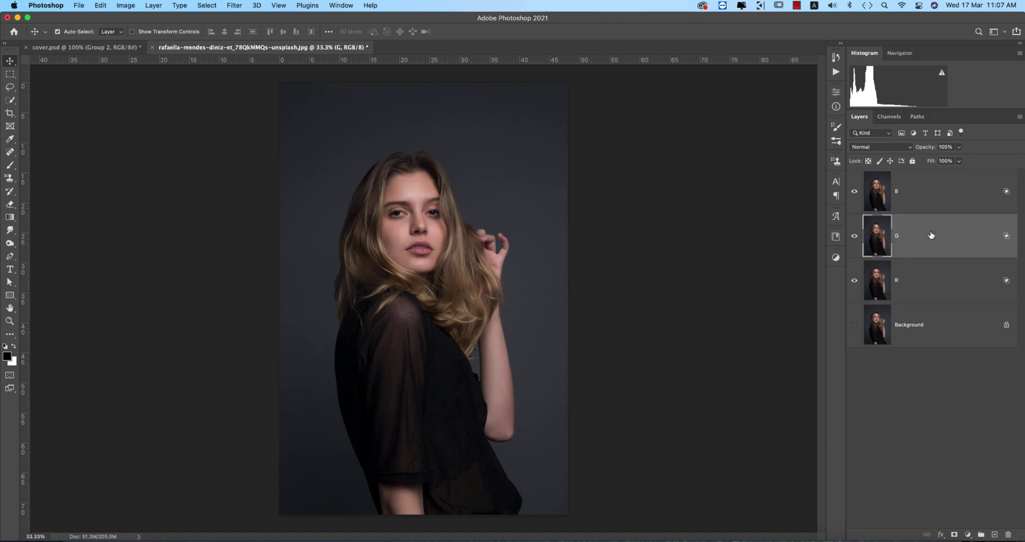
# Nudge layer G left three times and layer R right once, then deselect the layers.
pyautogui.press('Left')
pyautogui.press('Left')
pyautogui.press('Left')
pyautogui.press('Left')
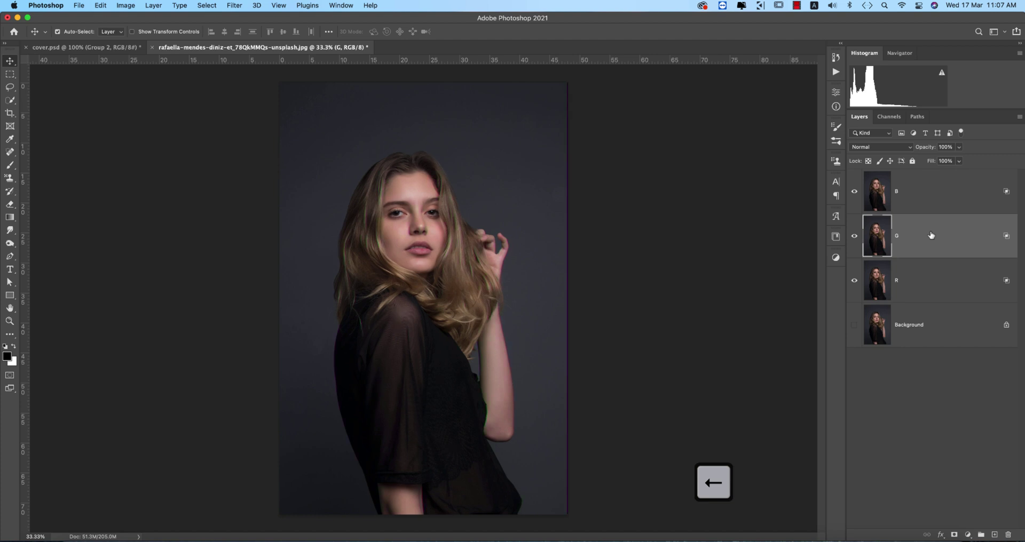
pyautogui.press('Left')
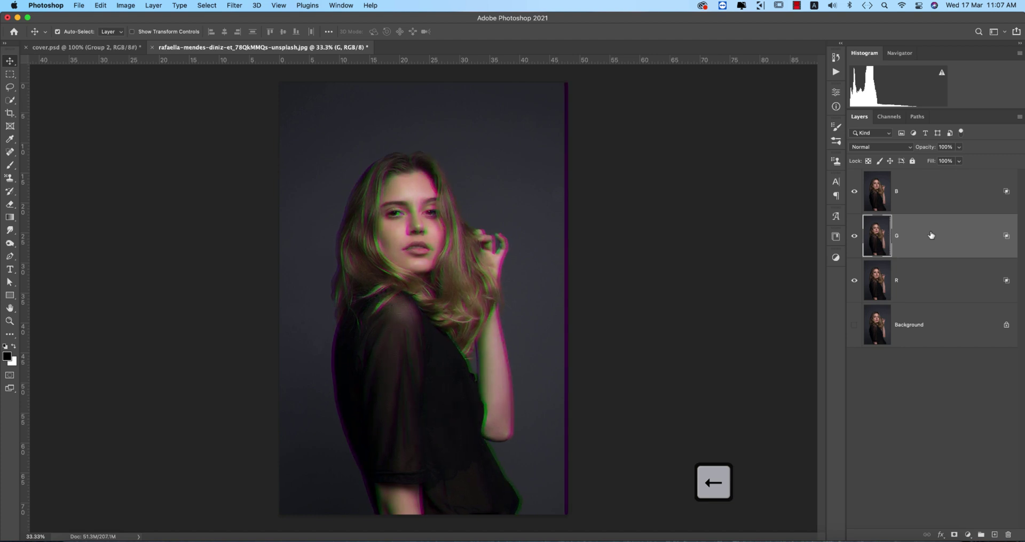
pyautogui.press('Left')
pyautogui.press('Left')
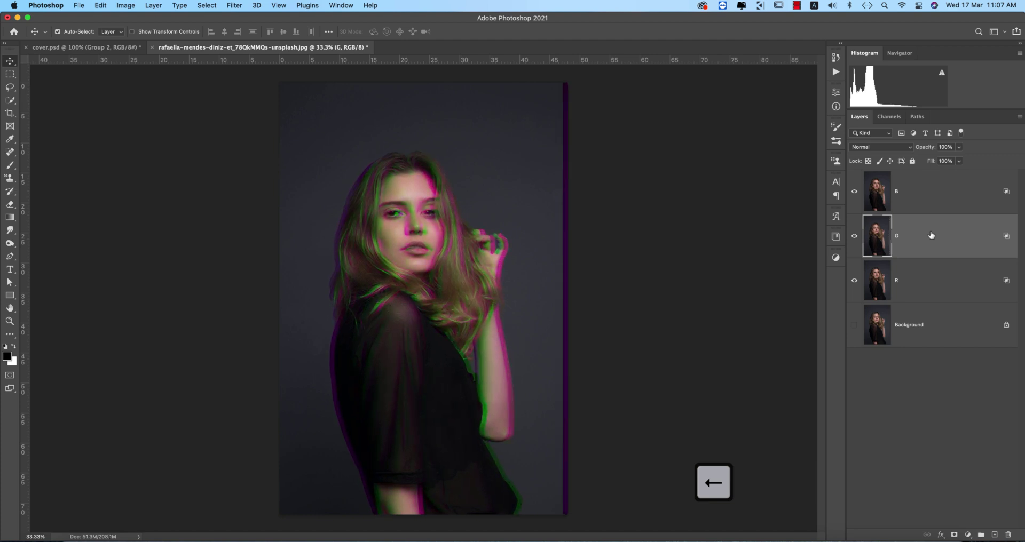
pyautogui.click(931, 281)
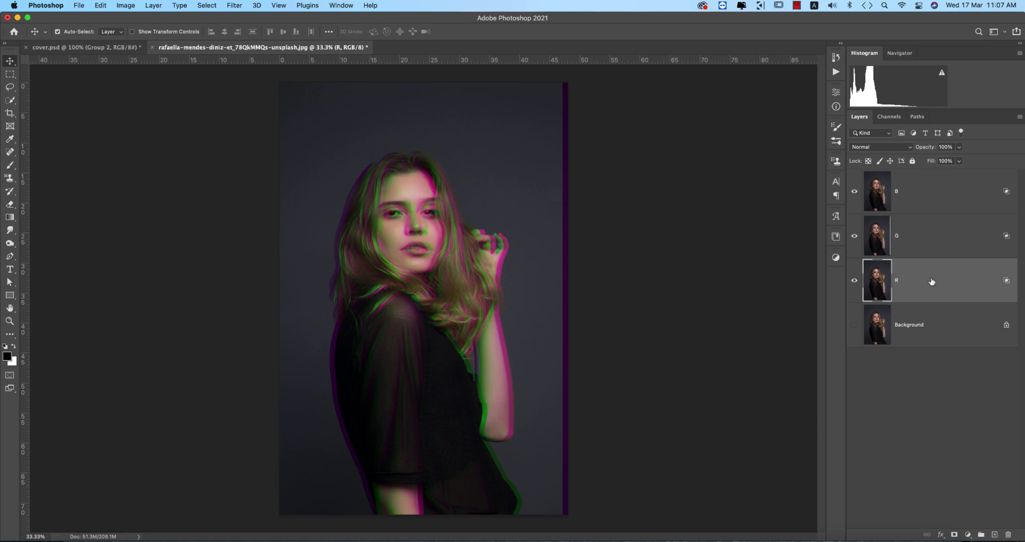
pyautogui.press('Right')
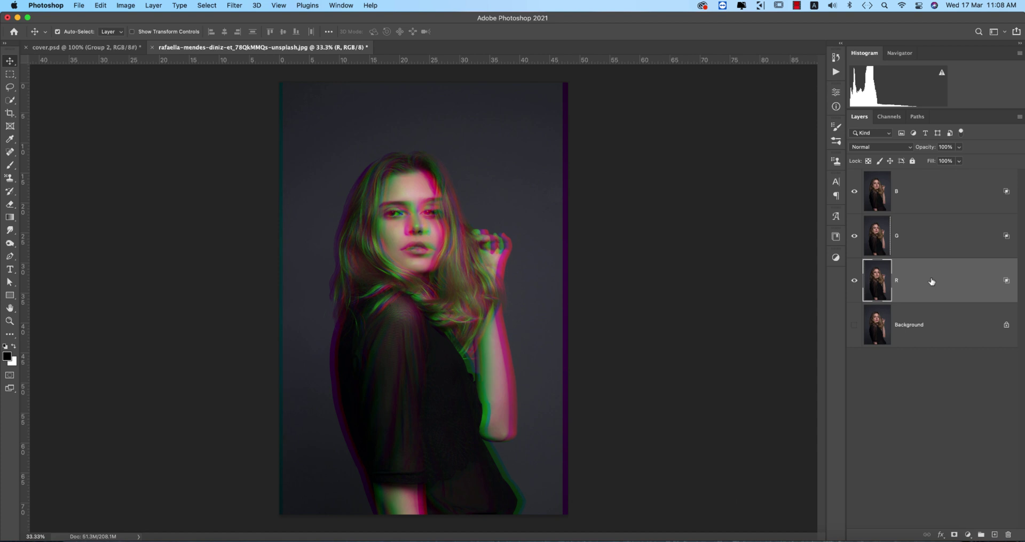
pyautogui.click(929, 199)
pyautogui.click(155, 170)
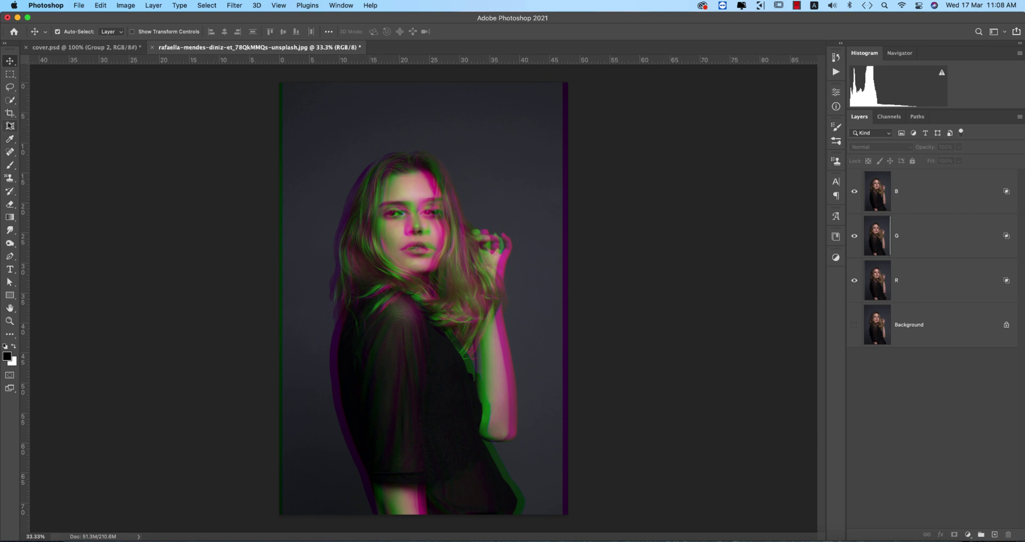
# Crop the left and right sides of the image inward to trim the shifted edges.
pyautogui.click(9, 113)
pyautogui.moveTo(568, 296); pyautogui.dragTo(565, 300)
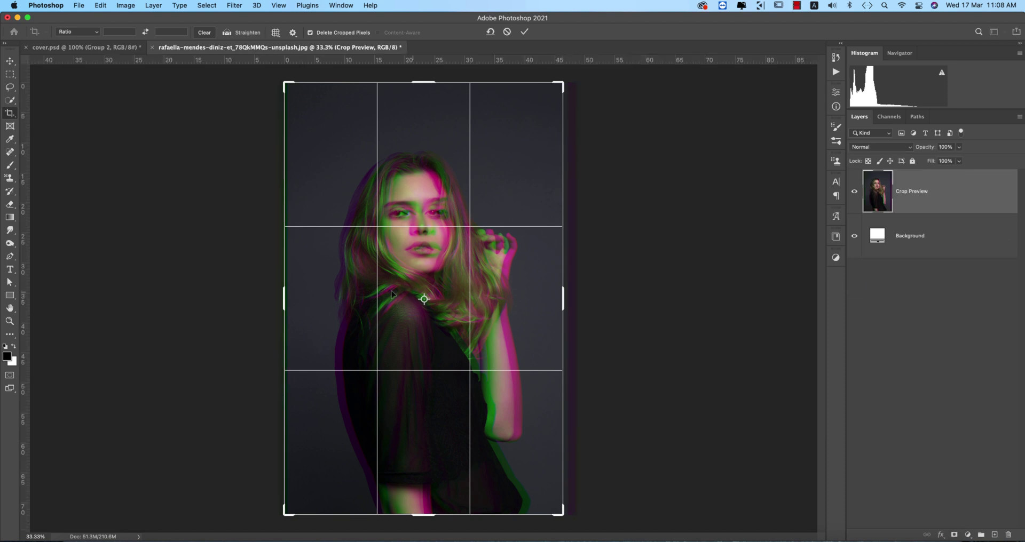
pyautogui.moveTo(284, 299); pyautogui.dragTo(288, 297)
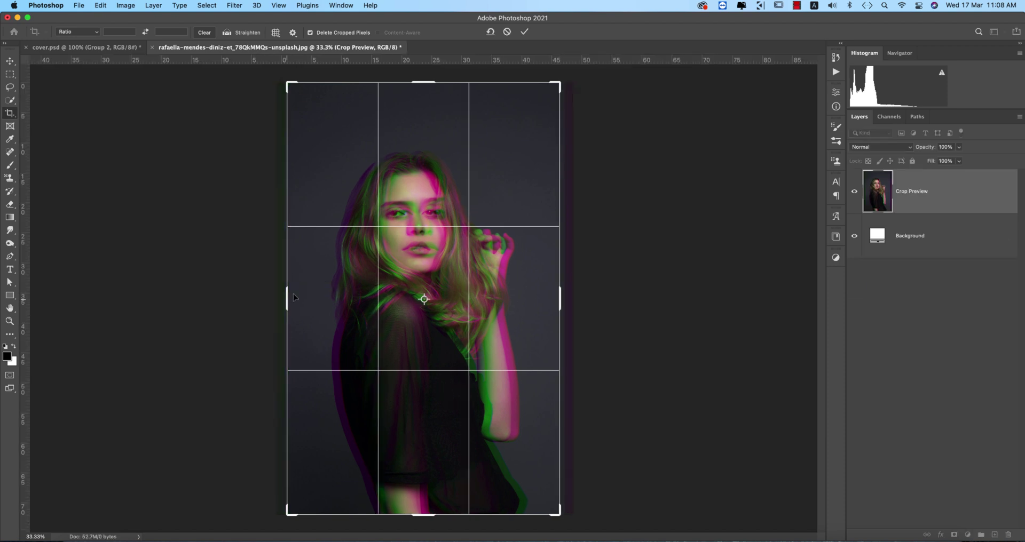
pyautogui.click(524, 31)
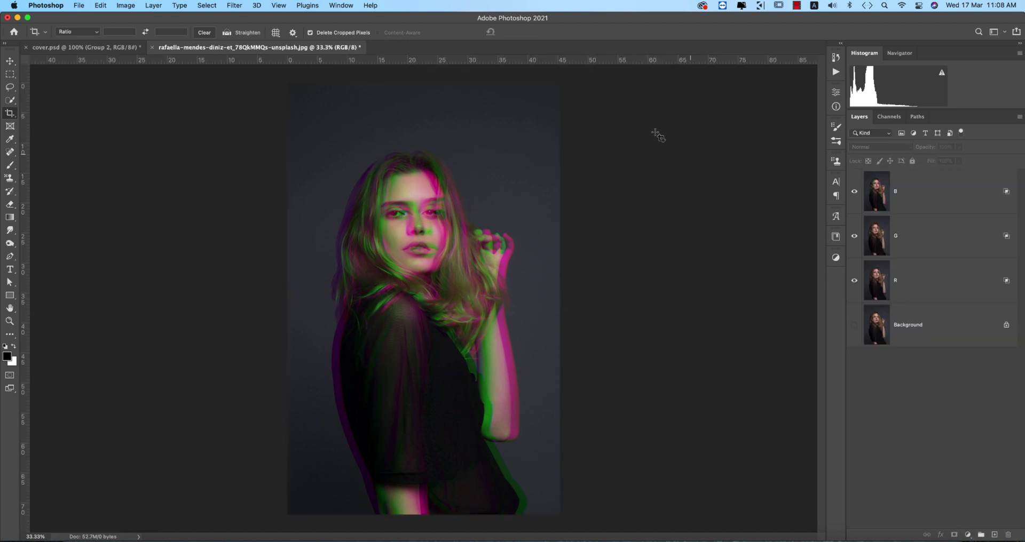
# Briefly hide layer G to compare, then select layer B with the Move tool.
pyautogui.click(855, 236)
pyautogui.click(923, 245)
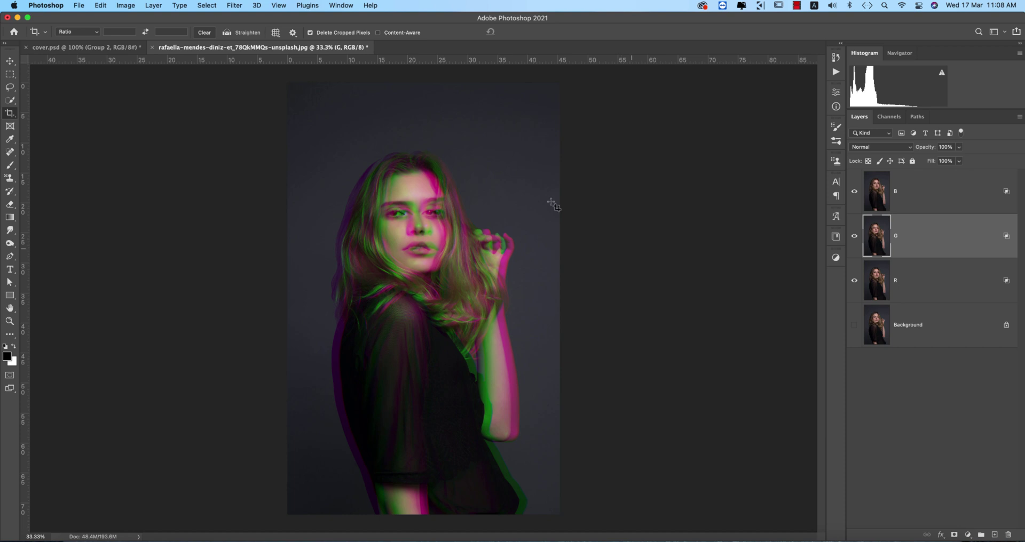
pyautogui.press('v')
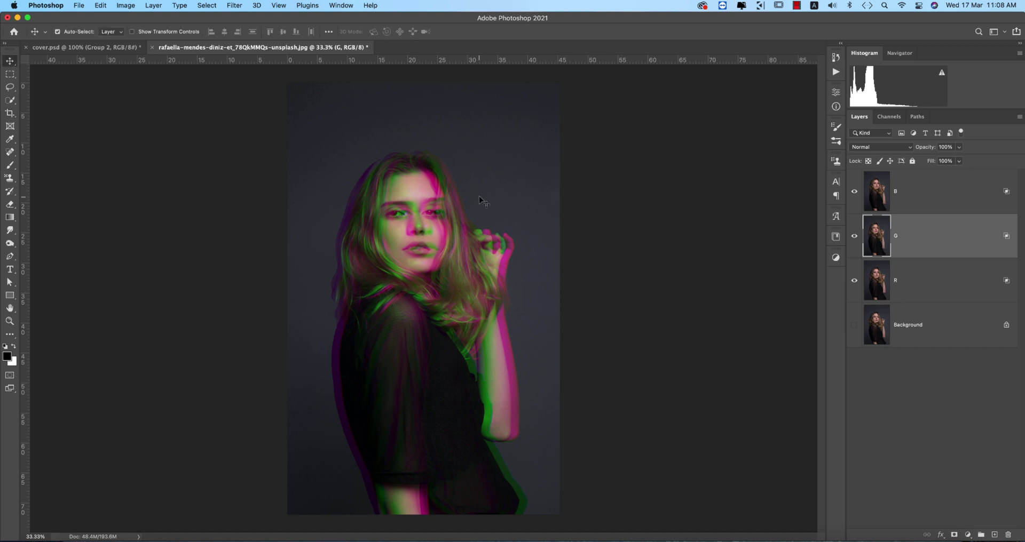
pyautogui.click(915, 202)
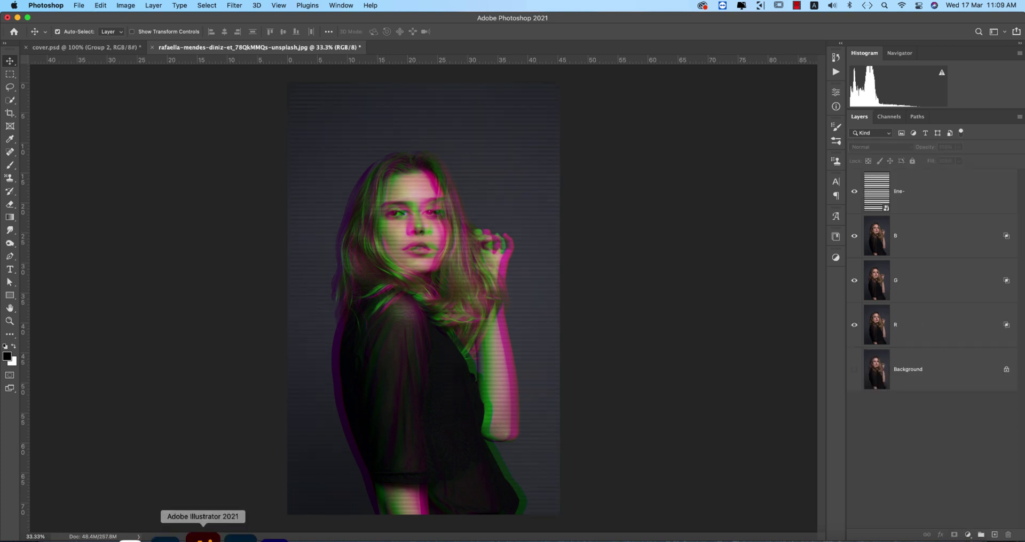
# In Illustrator, create a new 1440 × 2560 px document in portrait orientation.
pyautogui.click(202, 538)
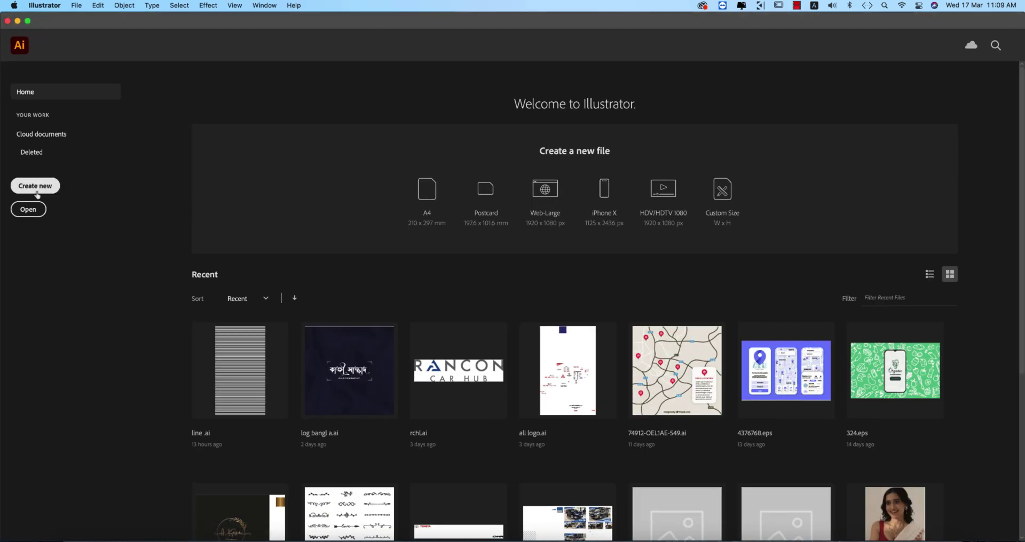
pyautogui.click(36, 186)
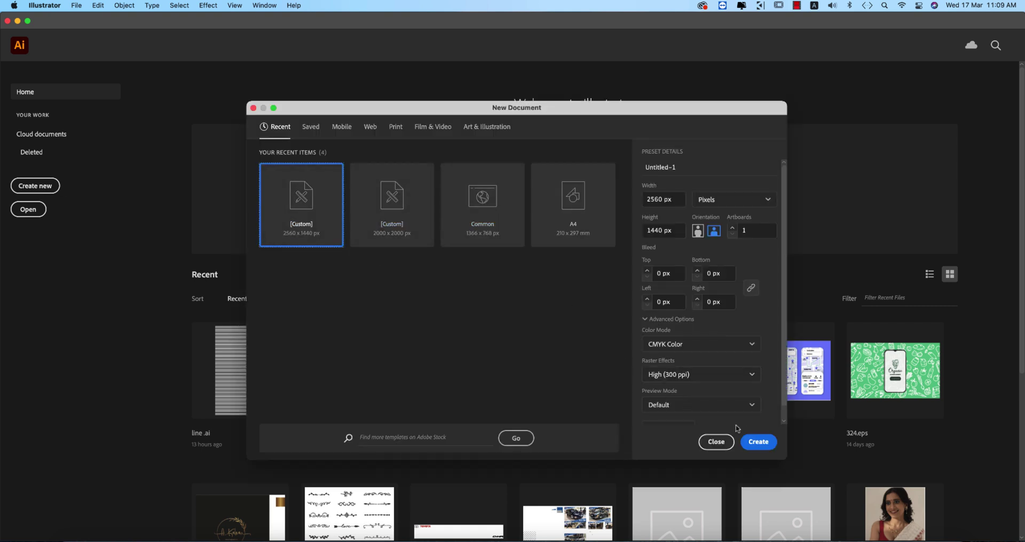
pyautogui.click(698, 230)
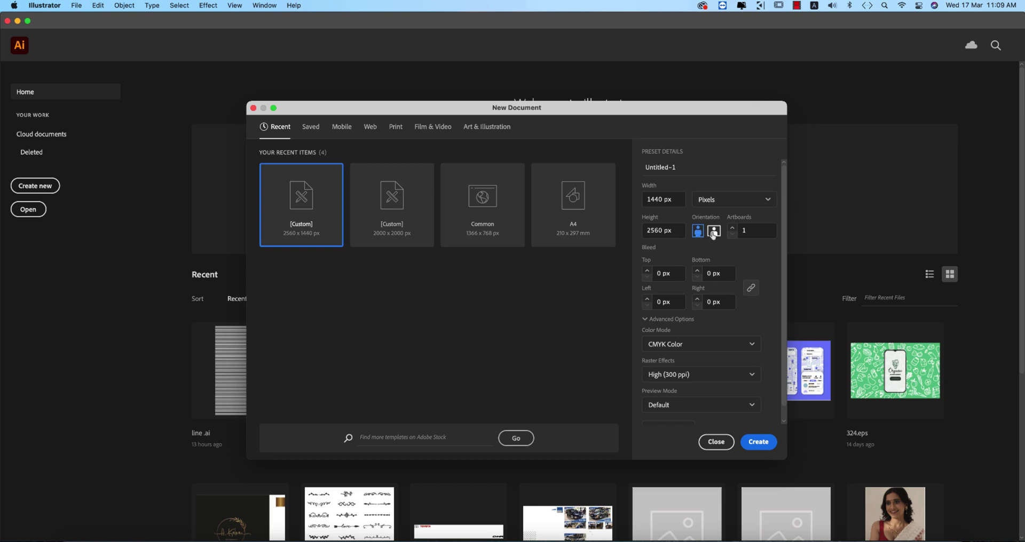
pyautogui.click(713, 231)
pyautogui.click(698, 231)
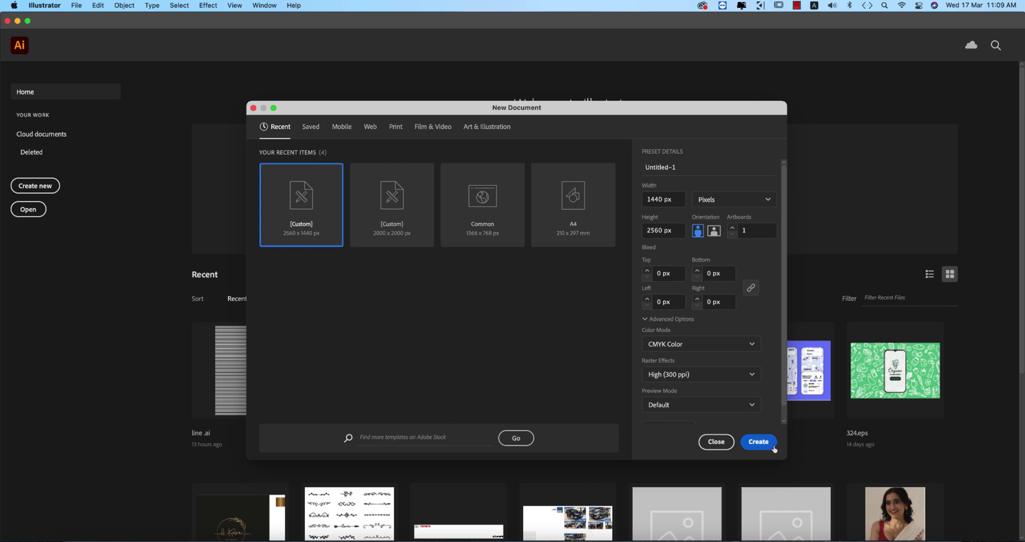
pyautogui.click(771, 449)
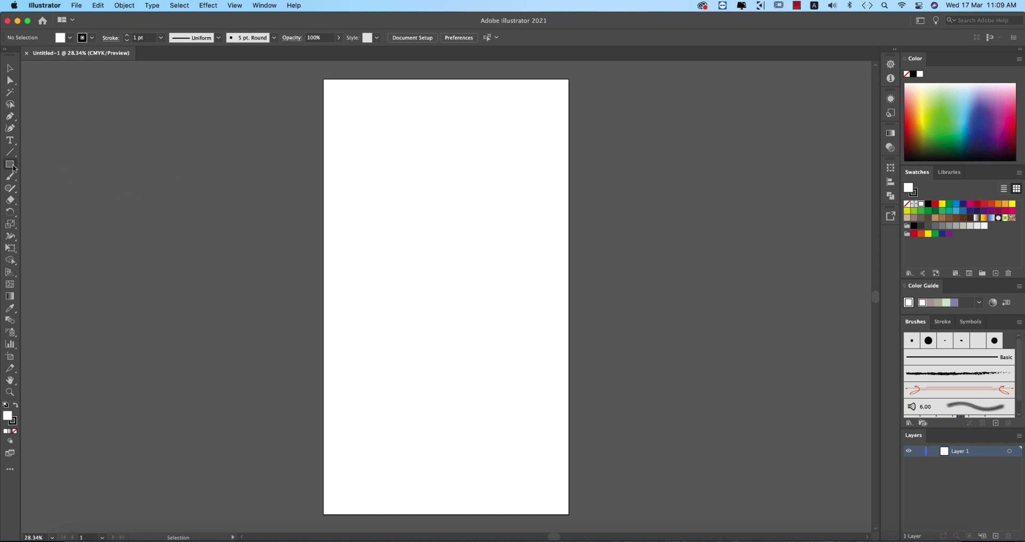
# Draw a thin rectangle across the artboard's top edge with no stroke and black fill.
pyautogui.click(10, 165)
pyautogui.moveTo(310, 81); pyautogui.dragTo(574, 84)
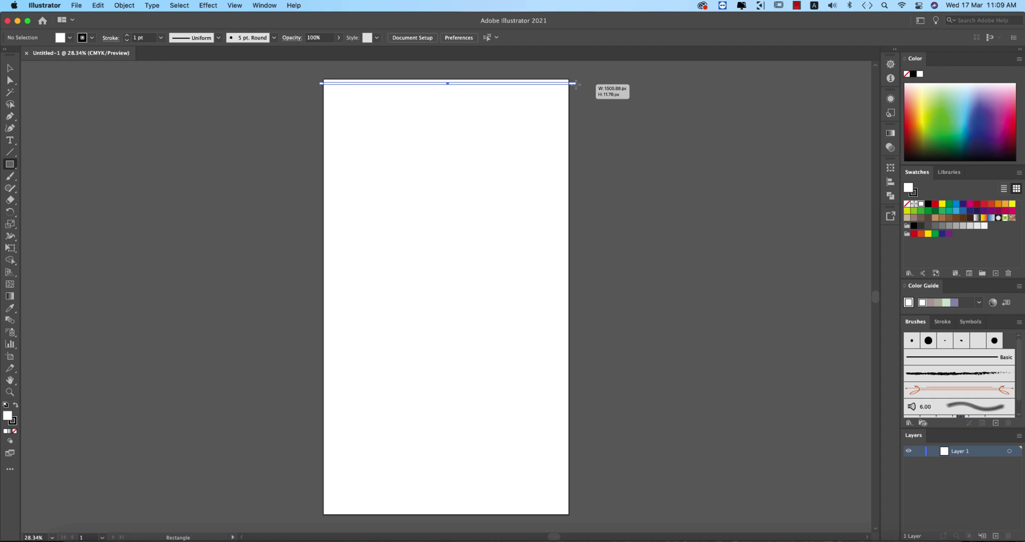
pyautogui.moveTo(575, 84); pyautogui.dragTo(576, 84)
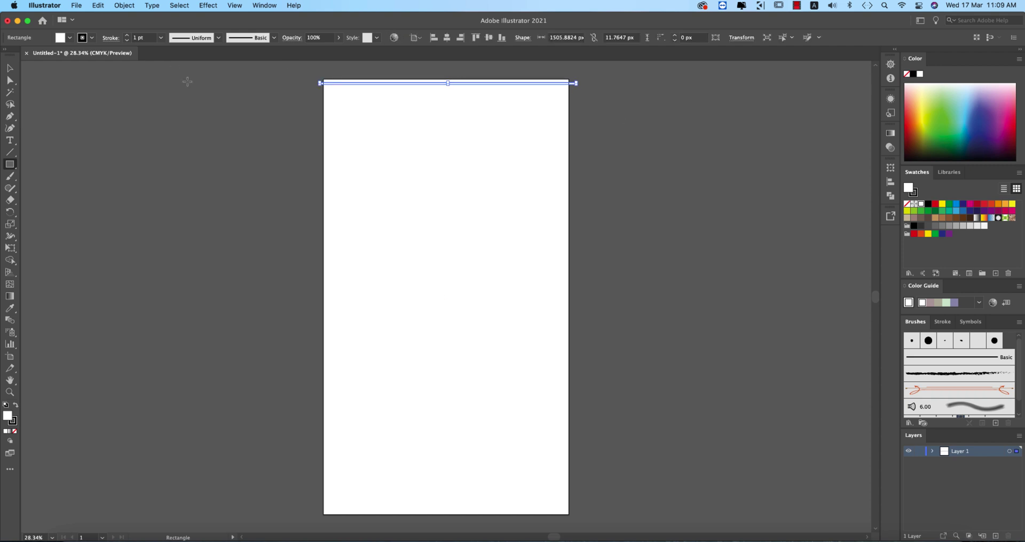
pyautogui.click(92, 38)
pyautogui.click(7, 55)
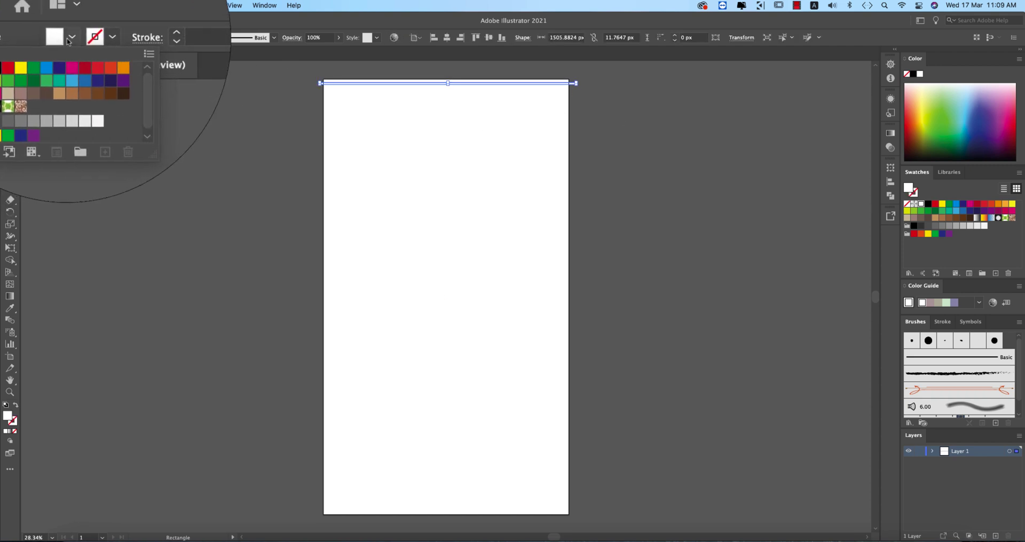
pyautogui.click(28, 55)
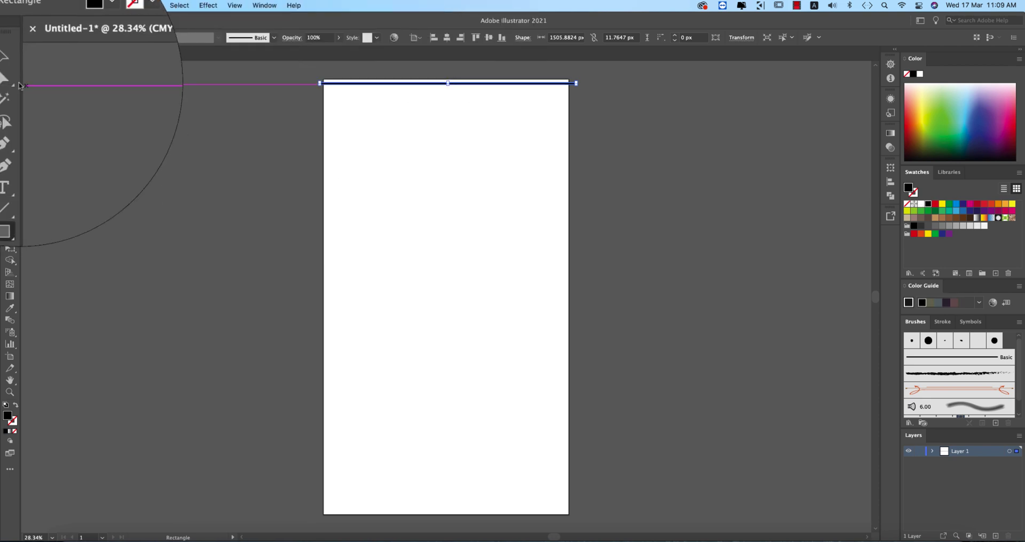
pyautogui.click(10, 69)
pyautogui.scroll(4, 489, 86)
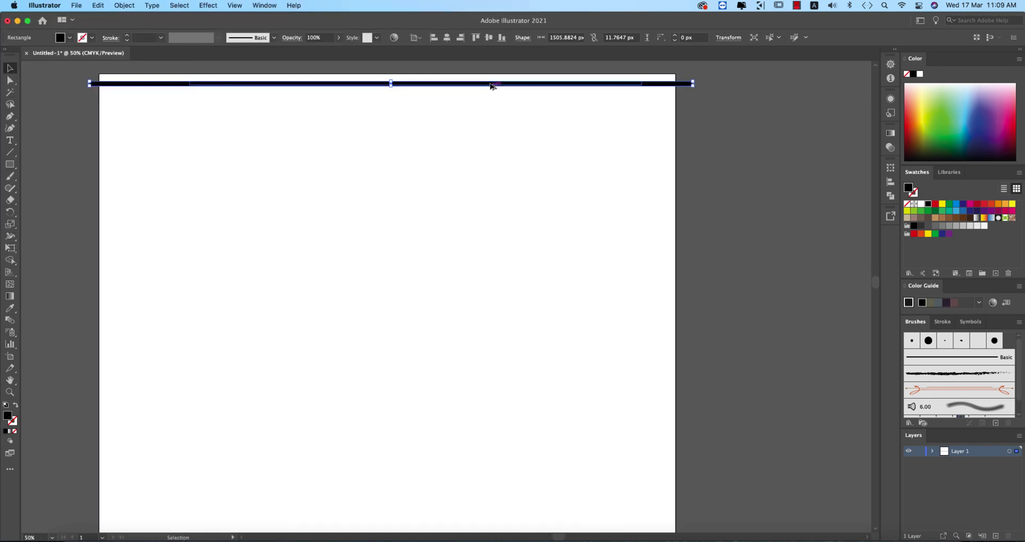
pyautogui.hscroll(2, 394, 86)
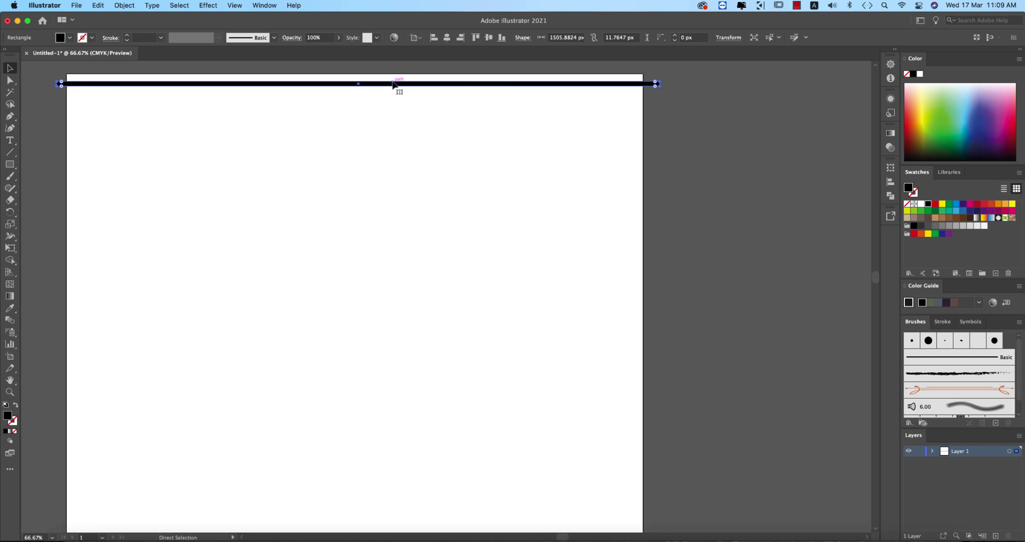
pyautogui.scroll(6, 366, 89)
pyautogui.scroll(-6, 356, 121)
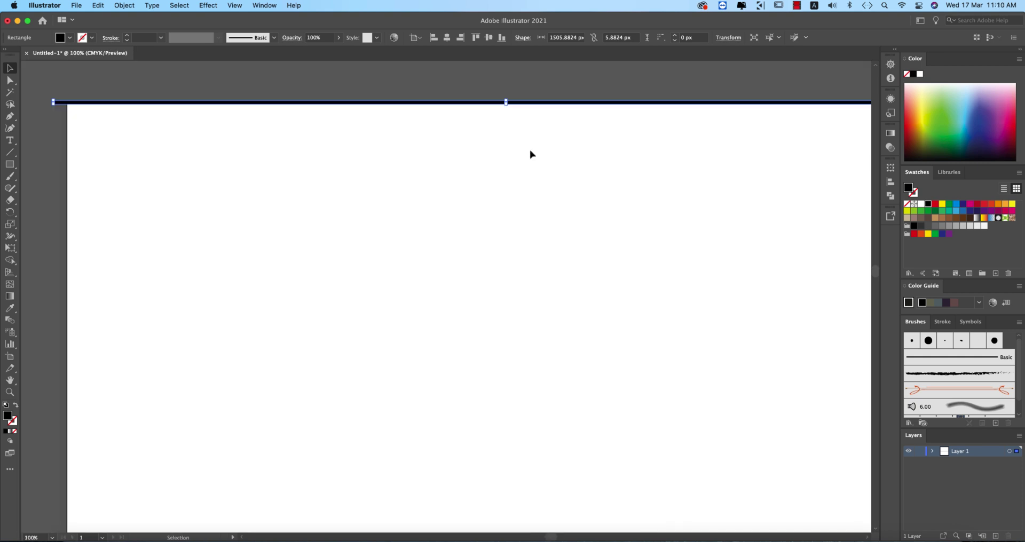
# Copy the bar 19 px lower, then repeat Transform Again until stripes fill the artboard.
pyautogui.keyDown('alt'); pyautogui.keyDown('shift'); pyautogui.click(523, 104); pyautogui.keyUp('shift'); pyautogui.keyUp('alt')
pyautogui.keyDown('alt'); pyautogui.keyDown('shift'); pyautogui.click(522, 106); pyautogui.keyUp('shift'); pyautogui.keyUp('alt')
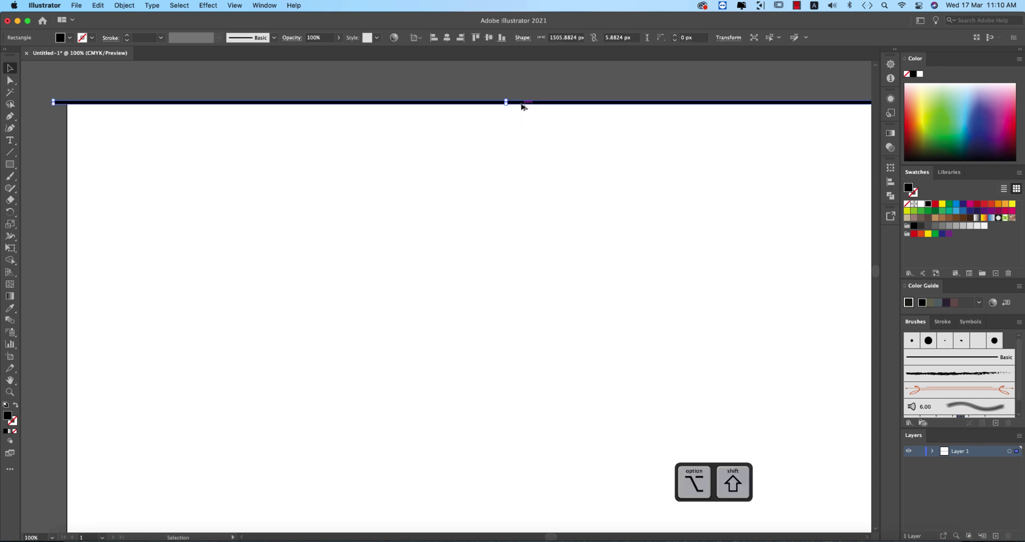
pyautogui.moveTo(522, 108); pyautogui.dragTo(523, 118)
pyautogui.scroll(-2, 542, 181)
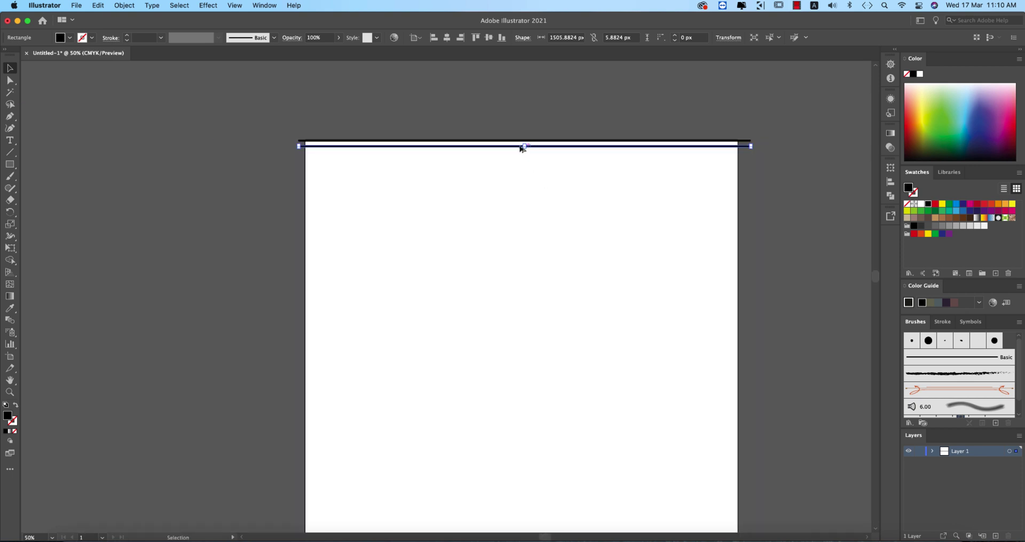
pyautogui.press('super+d')
pyautogui.press('super+d')
pyautogui.press('super+d')
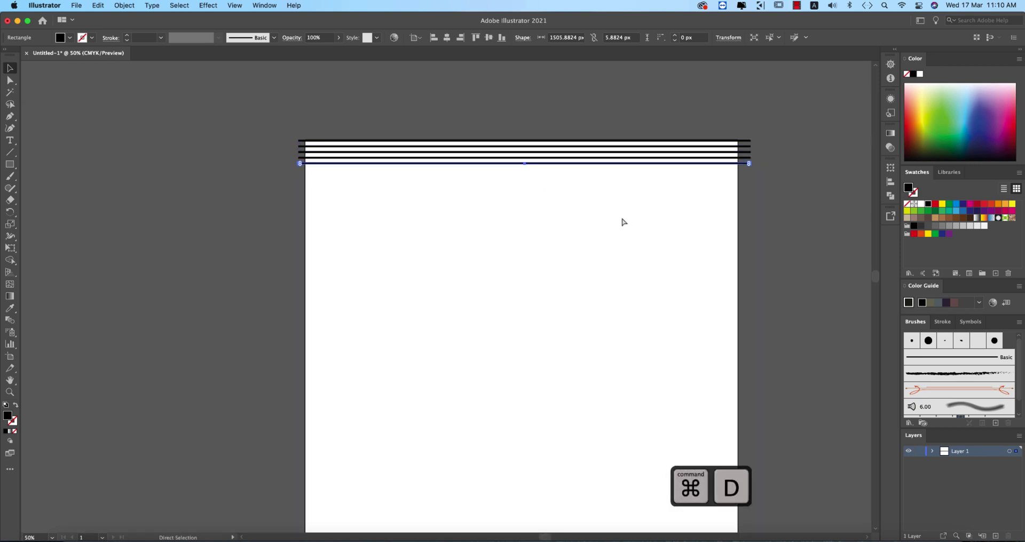
pyautogui.press('super+d')
pyautogui.press('super+d')
pyautogui.press('super+d')
pyautogui.press('super+d')
pyautogui.press('super+d')
pyautogui.press('super+d')
pyautogui.press('super+d')
pyautogui.press('super+d')
pyautogui.press('super+d')
pyautogui.press('super+d')
pyautogui.press('super+d')
pyautogui.press('super+d')
pyautogui.press('super+d')
pyautogui.press('super+d')
pyautogui.press('super+d')
pyautogui.press('super+d')
pyautogui.press('super+d')
pyautogui.press('super+d')
pyautogui.press('super+d')
pyautogui.press('super+d')
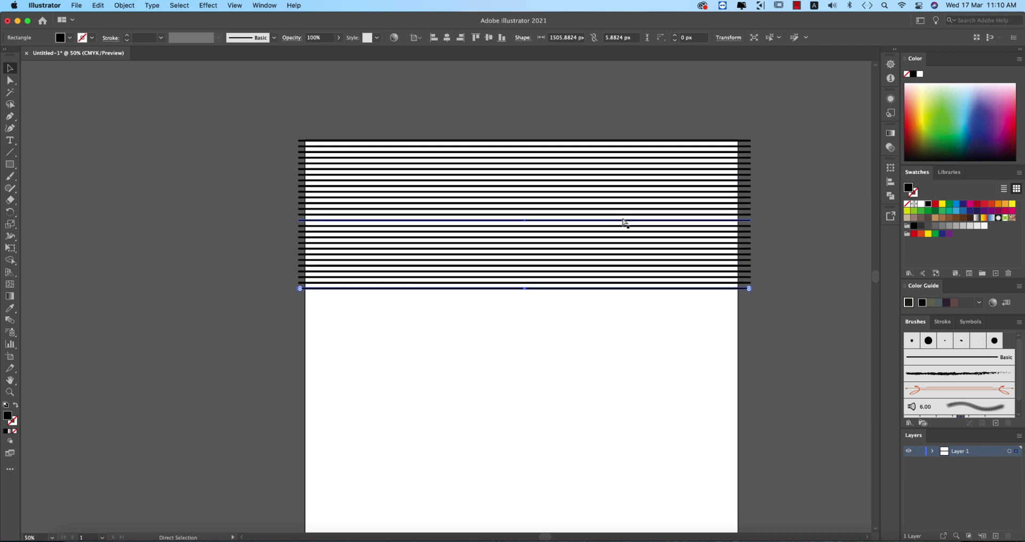
pyautogui.press('super+d')
pyautogui.press('super+d')
pyautogui.press('super+d')
pyautogui.press('super+d')
pyautogui.press('super+d')
pyautogui.press('super+d')
pyautogui.press('super+d')
pyautogui.press('super+d')
pyautogui.press('super+d')
pyautogui.press('super+d')
pyautogui.press('super+d')
pyautogui.press('super+d')
pyautogui.press('super+d')
pyautogui.press('super+d')
pyautogui.press('super+d')
pyautogui.press('super+d')
pyautogui.press('super+d')
pyautogui.press('super+d')
pyautogui.press('super+d')
pyautogui.press('super+d')
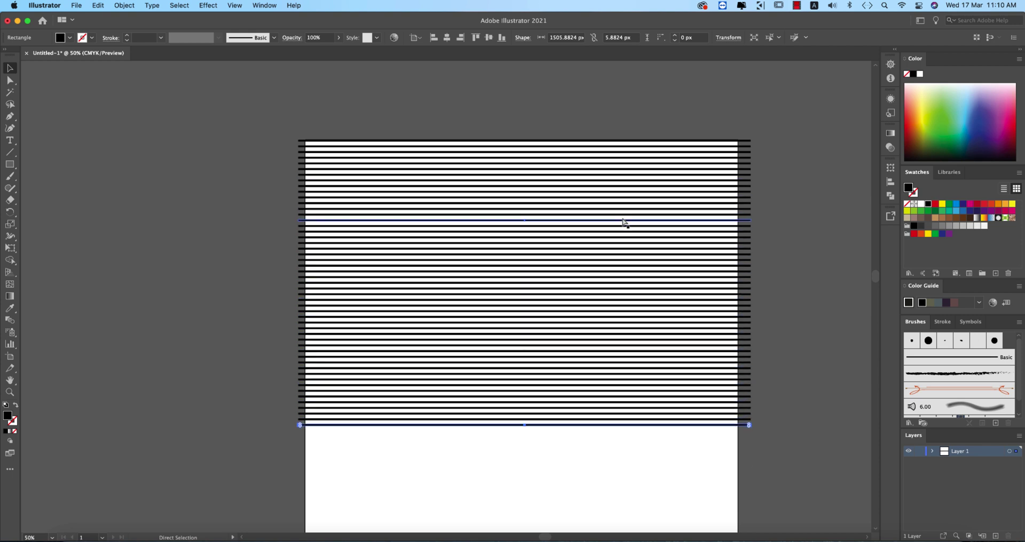
pyautogui.press('super+d')
pyautogui.press('super+d')
pyautogui.press('super+d')
pyautogui.press('super+d')
pyautogui.press('super+d')
pyautogui.press('super+d')
pyautogui.press('super+d')
pyautogui.press('super+d')
pyautogui.press('super+d')
pyautogui.press('super+d')
pyautogui.press('super+d')
pyautogui.press('super+d')
pyautogui.press('super+d')
pyautogui.press('super+d')
pyautogui.press('super+d')
pyautogui.press('super+d')
pyautogui.press('super+d')
pyautogui.press('super+d')
pyautogui.press('super+d')
pyautogui.press('super+d')
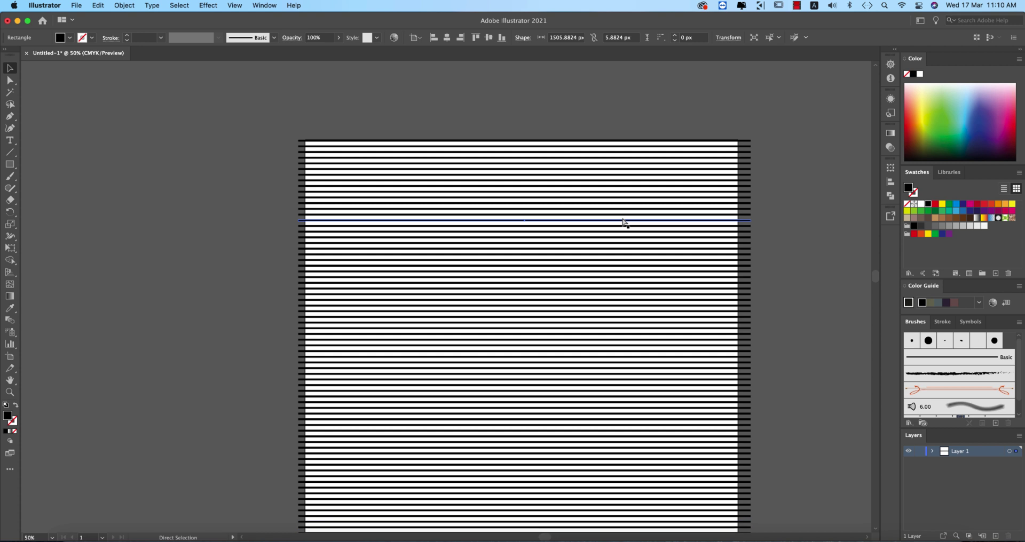
pyautogui.scroll(-10, 622, 222)
pyautogui.press('super+d')
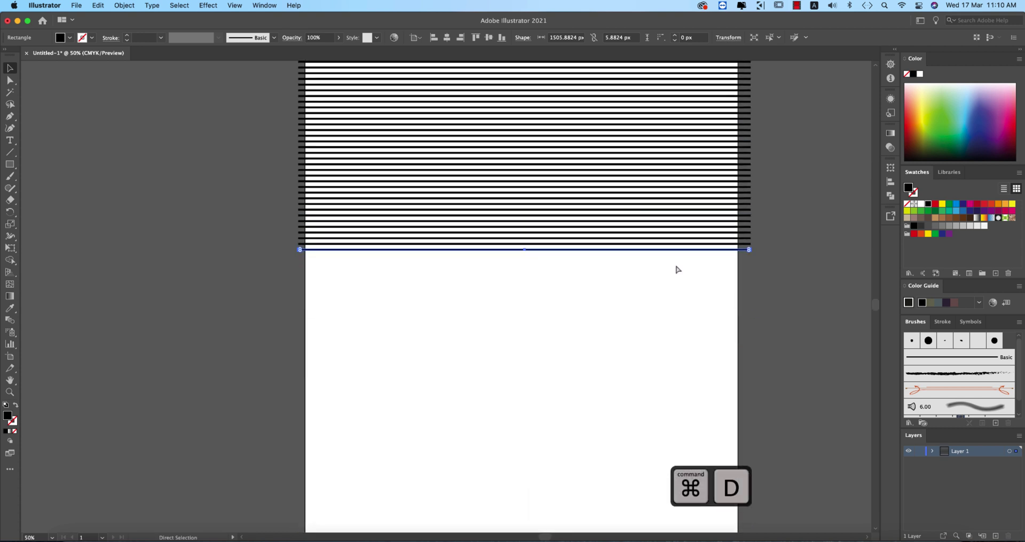
pyautogui.press('super+d')
pyautogui.press('super+d')
pyautogui.press('super+d')
pyautogui.press('super+d')
pyautogui.press('super+d')
pyautogui.press('super+d')
pyautogui.press('super+d')
pyautogui.press('super+d')
pyautogui.press('super+d')
pyautogui.press('super+d')
pyautogui.press('super+d')
pyautogui.press('super+d')
pyautogui.press('super+d')
pyautogui.press('super+d')
pyautogui.press('super+d')
pyautogui.press('super+d')
pyautogui.press('super+d')
pyautogui.press('super+d')
pyautogui.press('super+d')
pyautogui.press('super+d')
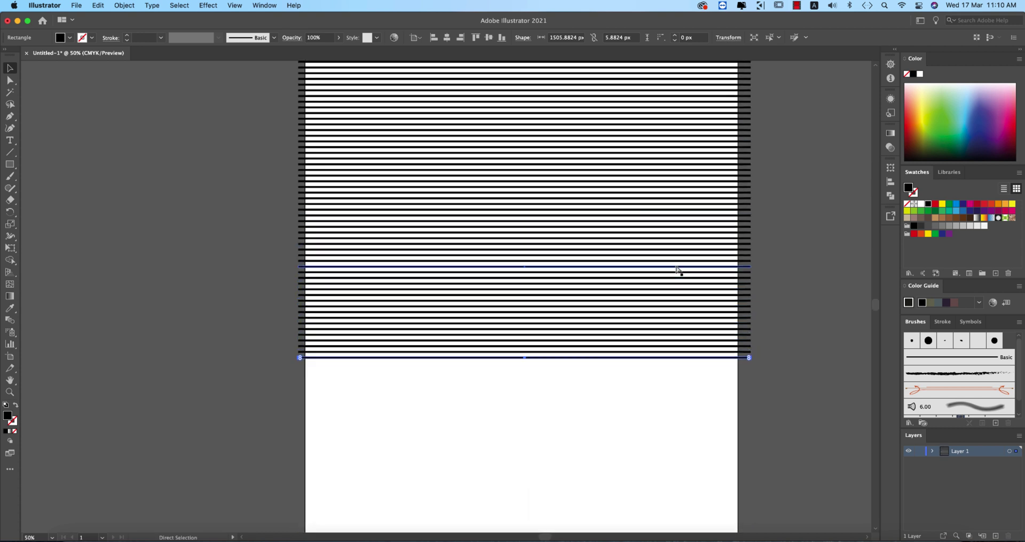
pyautogui.press('super+d')
pyautogui.press('super+d')
pyautogui.press('super+d')
pyautogui.press('super+d')
pyautogui.press('super+d')
pyautogui.press('super+d')
pyautogui.press('super+d')
pyautogui.press('super+d')
pyautogui.press('super+d')
pyautogui.press('super+d')
pyautogui.press('super+d')
pyautogui.press('super+d')
pyautogui.press('super+d')
pyautogui.press('super+d')
pyautogui.press('super+d')
pyautogui.press('super+d')
pyautogui.press('super+d')
pyautogui.press('super+d')
pyautogui.press('super+d')
pyautogui.press('super+d')
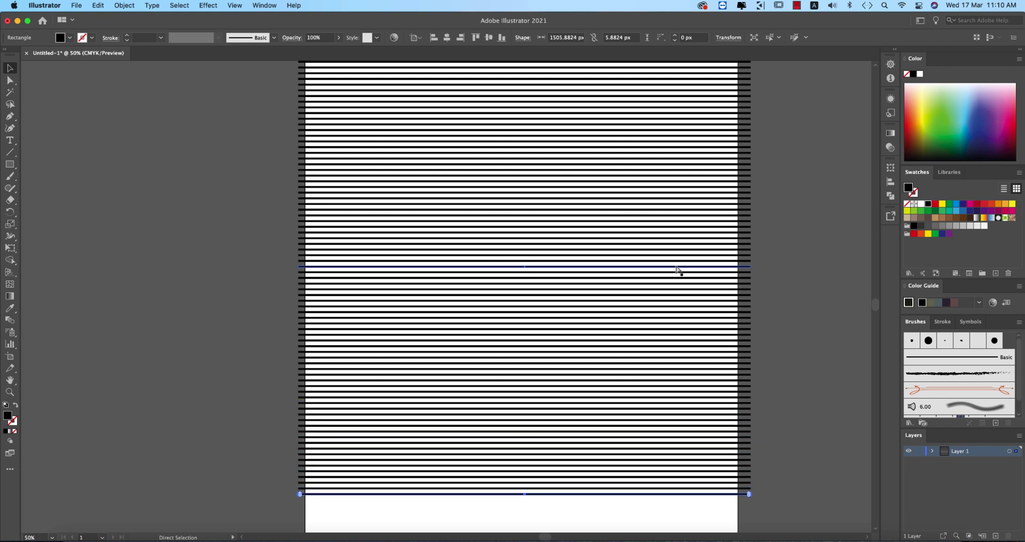
pyautogui.press('super+d')
pyautogui.scroll(-8, 677, 270)
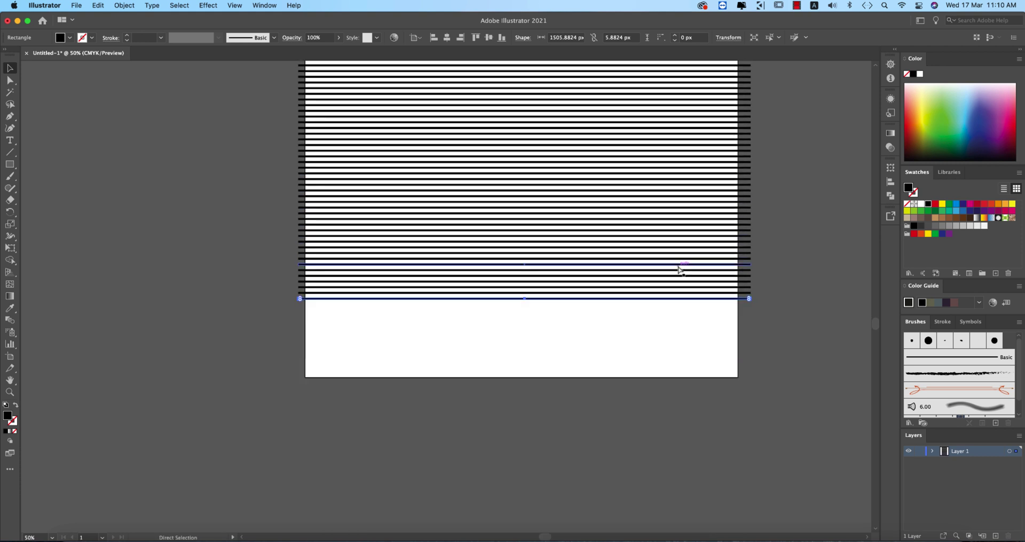
pyautogui.press('super+d')
pyautogui.press('super+d')
pyautogui.press('super+d')
pyautogui.press('super+d')
pyautogui.press('super+d')
pyautogui.press('super+d')
pyautogui.press('super+d')
pyautogui.press('super+d')
pyautogui.press('super+d')
pyautogui.press('super+d')
pyautogui.press('super+d')
pyautogui.press('super+d')
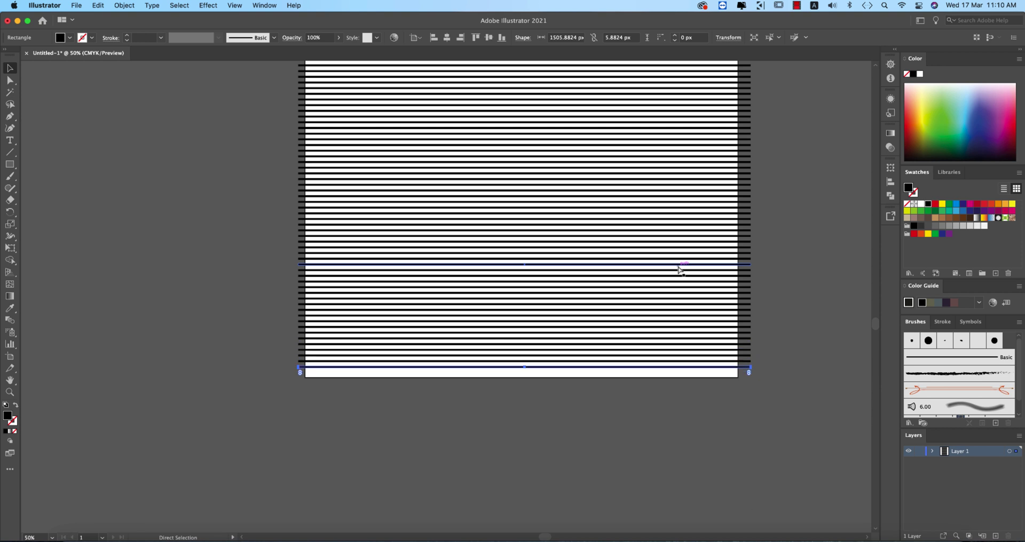
pyautogui.press('super+d')
pyautogui.press('super+d')
pyautogui.press('super+d')
pyautogui.press('super+d')
pyautogui.press('super+d')
pyautogui.press('super+d')
# Select all the stripe rectangles and copy them.
pyautogui.click(715, 433)
pyautogui.hscroll(-2, 717, 433)
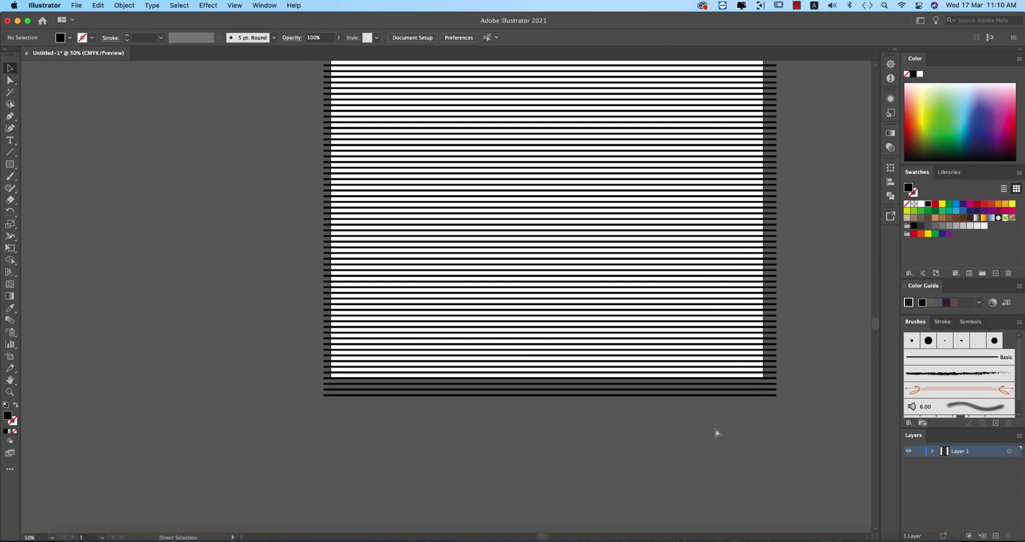
pyautogui.scroll(-3, 715, 430)
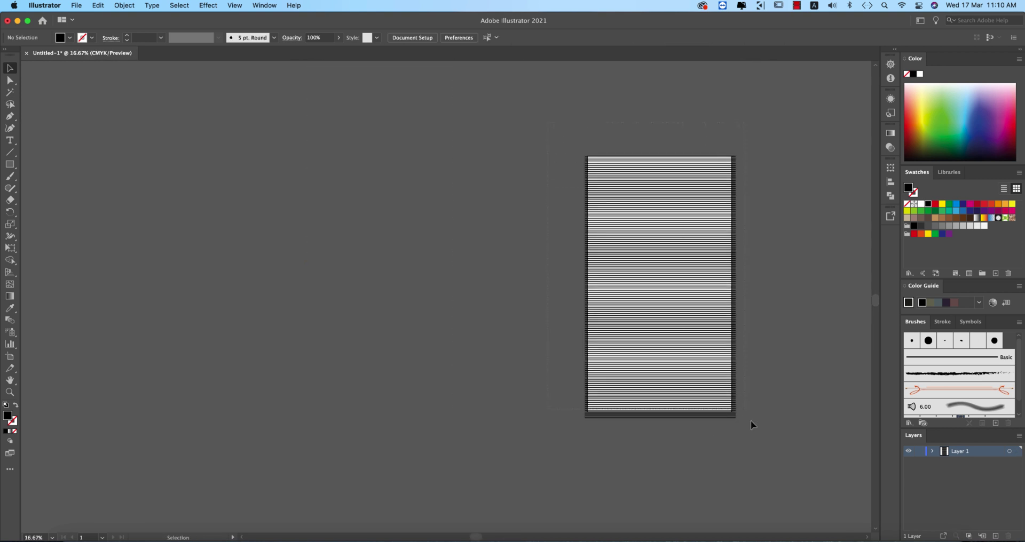
pyautogui.press('super+a')
pyautogui.press('super+c')
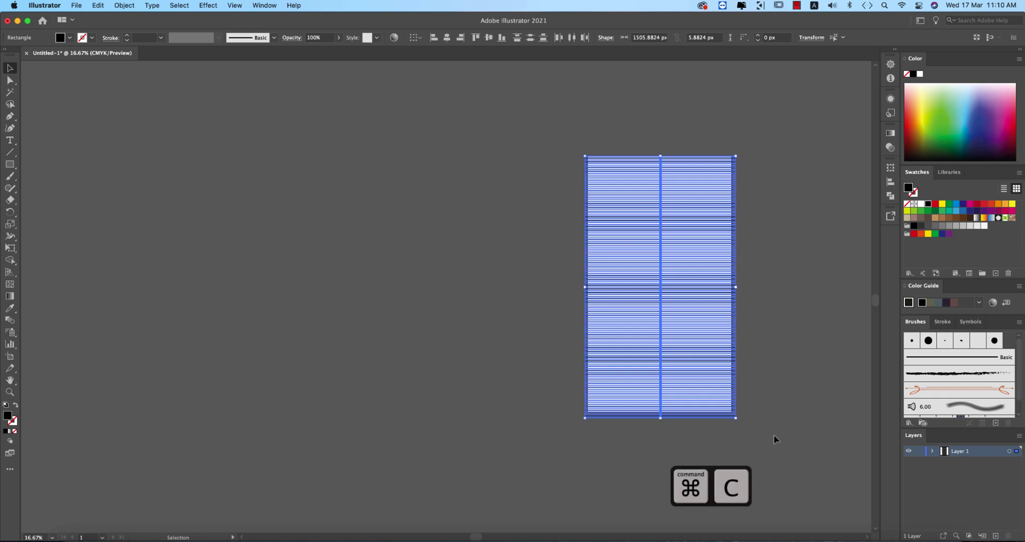
# Paste the stripes into Photoshop as pixels and scale them to cover the whole portrait.
pyautogui.click(258, 536)
pyautogui.press('super+v')
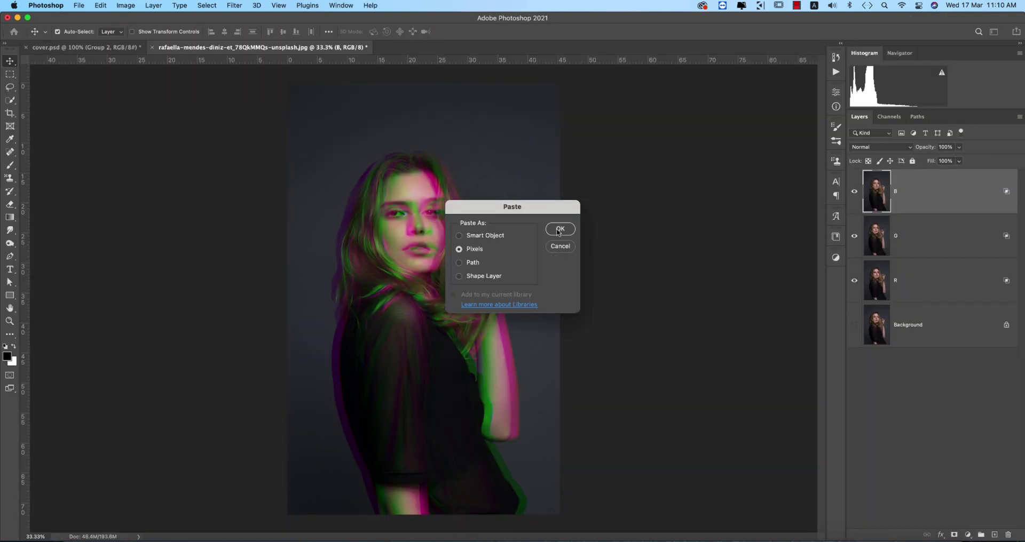
pyautogui.click(559, 230)
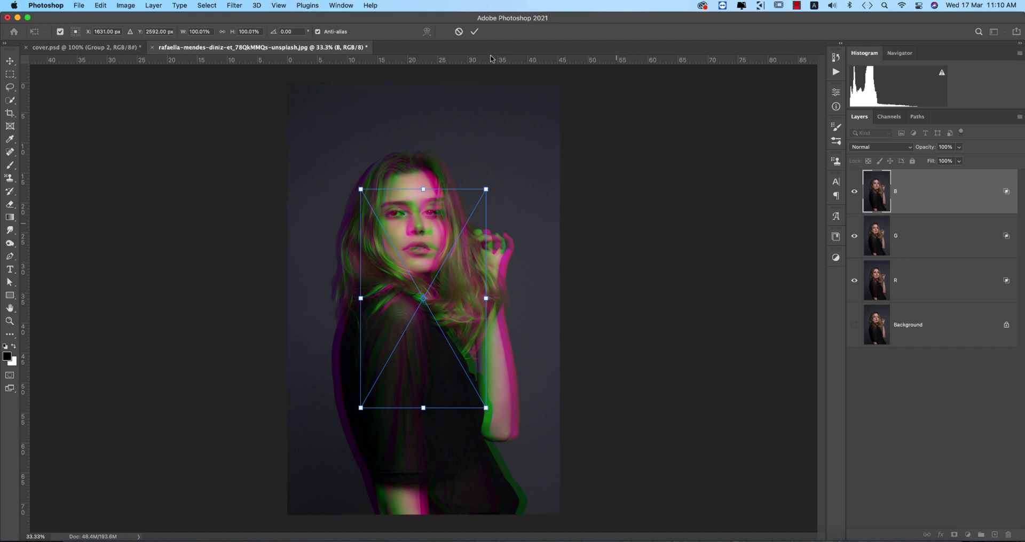
pyautogui.click(474, 31)
pyautogui.press('super+t')
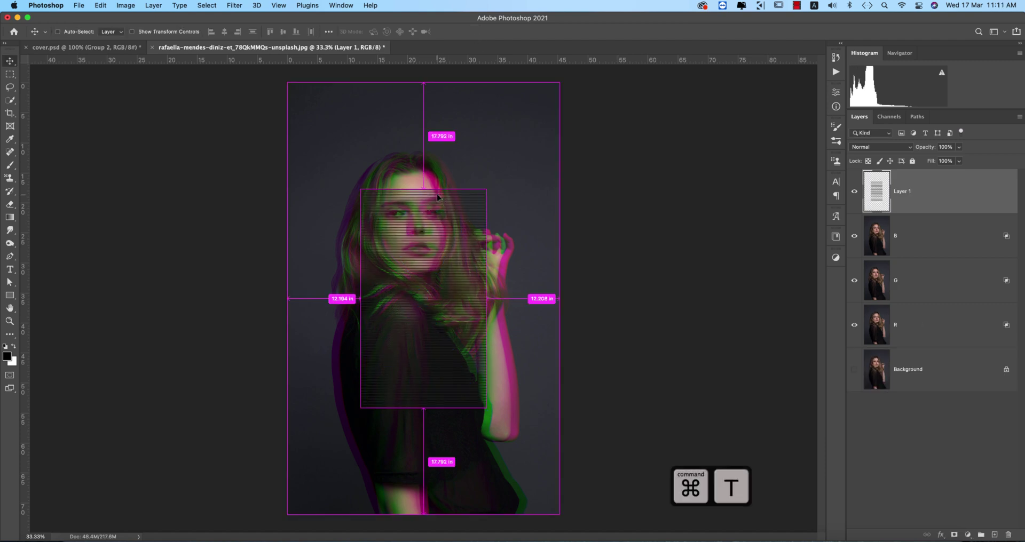
pyautogui.moveTo(424, 190); pyautogui.dragTo(478, 56)
pyautogui.click(508, 32)
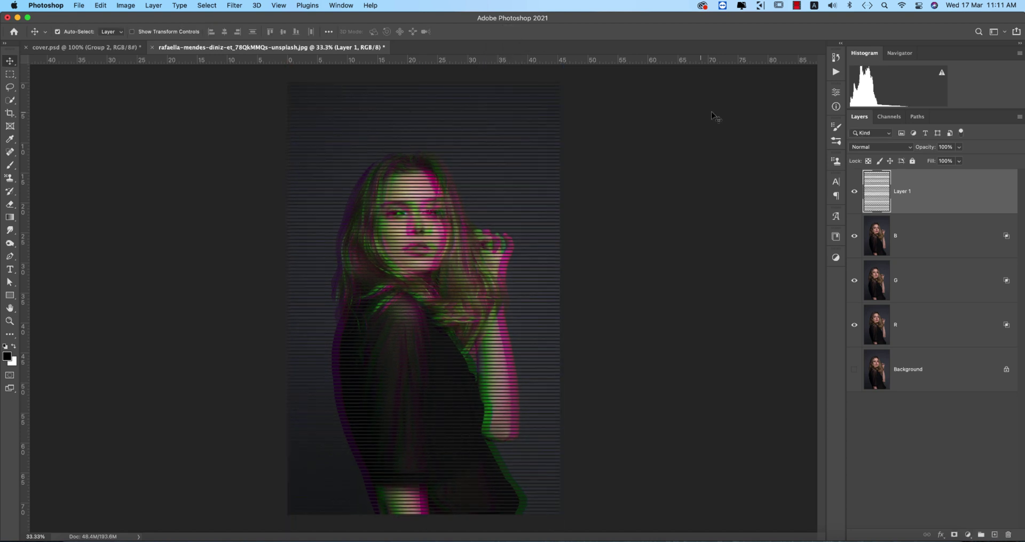
# Set the stripes layer to Color Dodge blend mode with 83% fill.
pyautogui.click(909, 148)
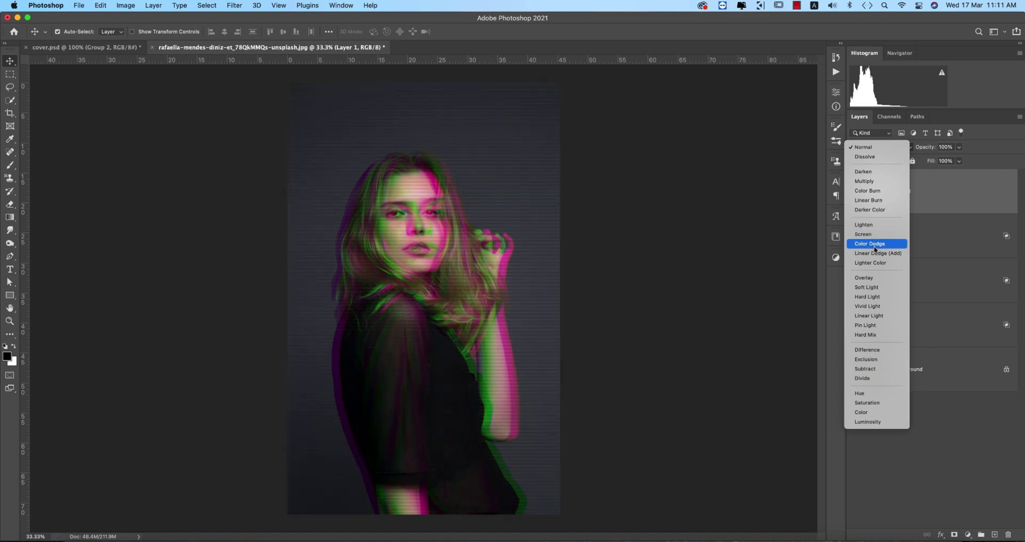
pyautogui.click(875, 250)
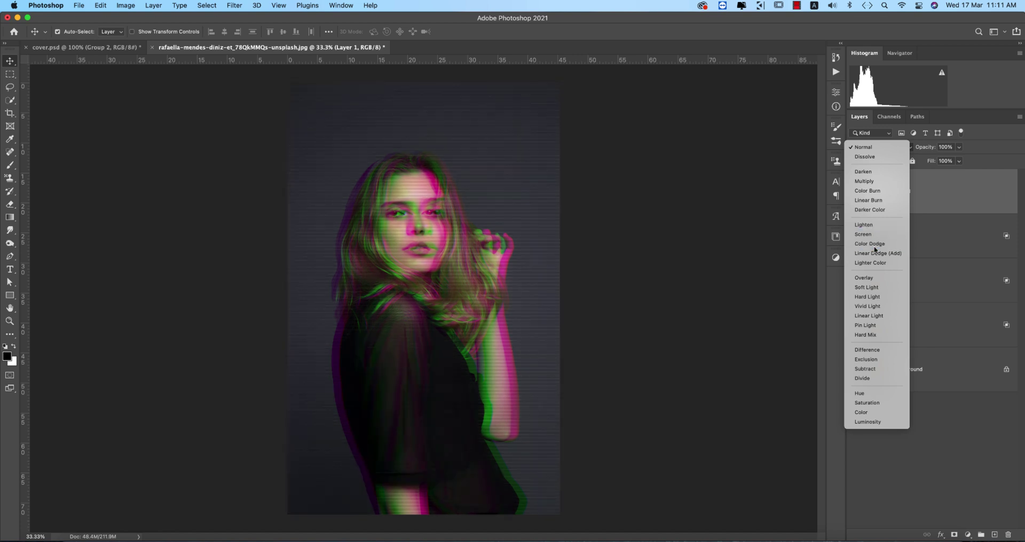
pyautogui.click(959, 165)
pyautogui.moveTo(950, 174); pyautogui.dragTo(952, 174)
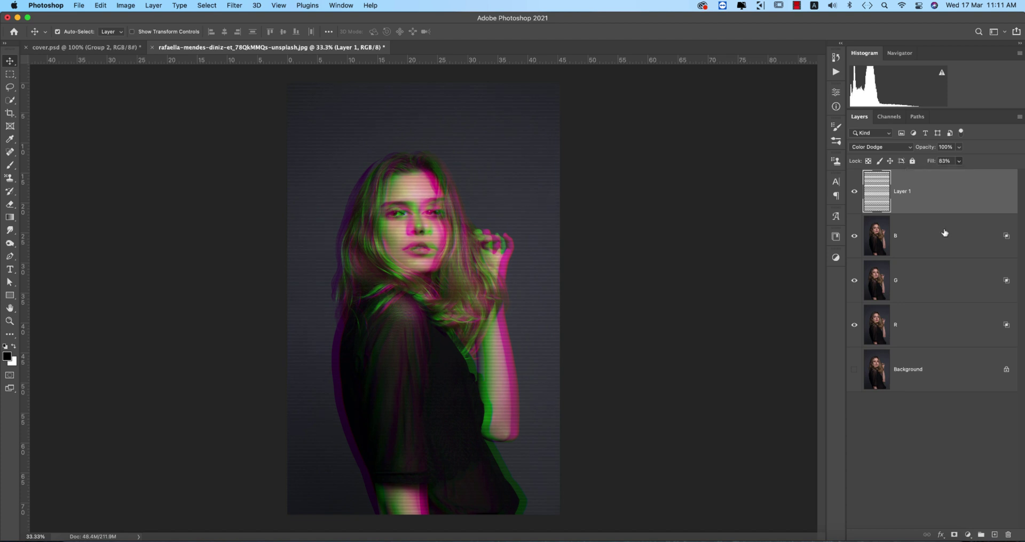
# Convert Layer 1 and the B, G, R layers into a single smart object.
pyautogui.keyDown('shift'); pyautogui.click(944, 327); pyautogui.keyUp('shift')
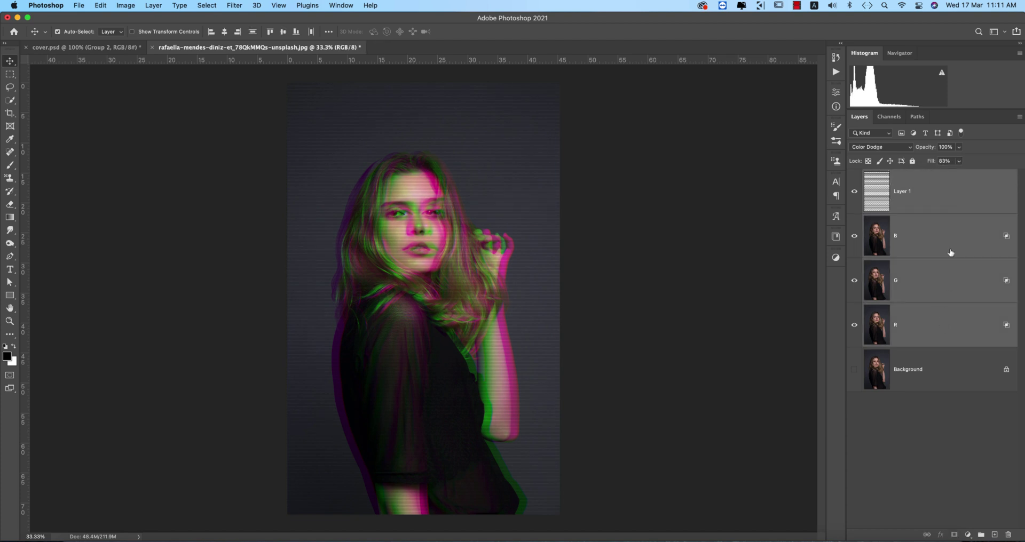
pyautogui.rightClick(949, 237)
pyautogui.click(884, 199)
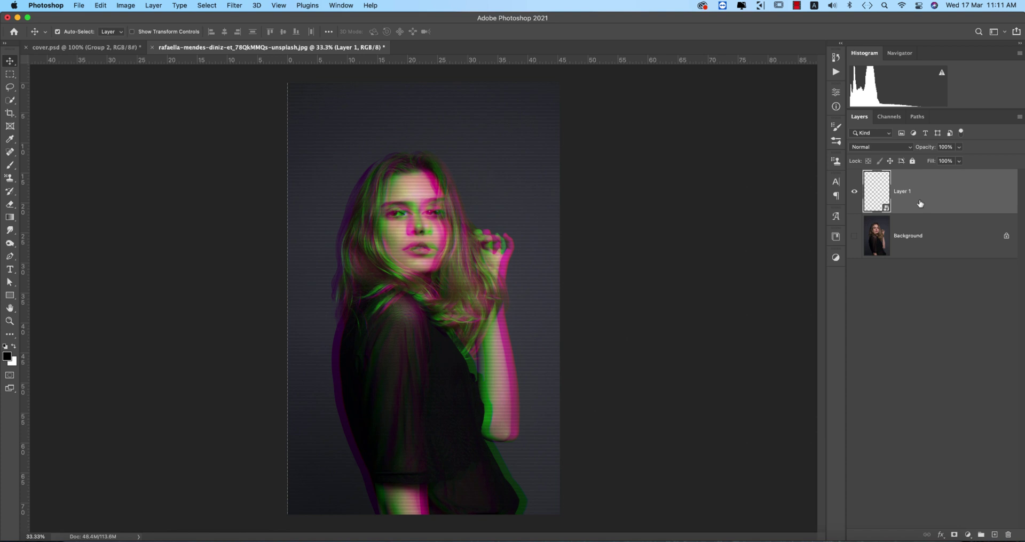
# Add a Grain texture filter with Intensity 43 and Contrast 56.
pyautogui.click(235, 5)
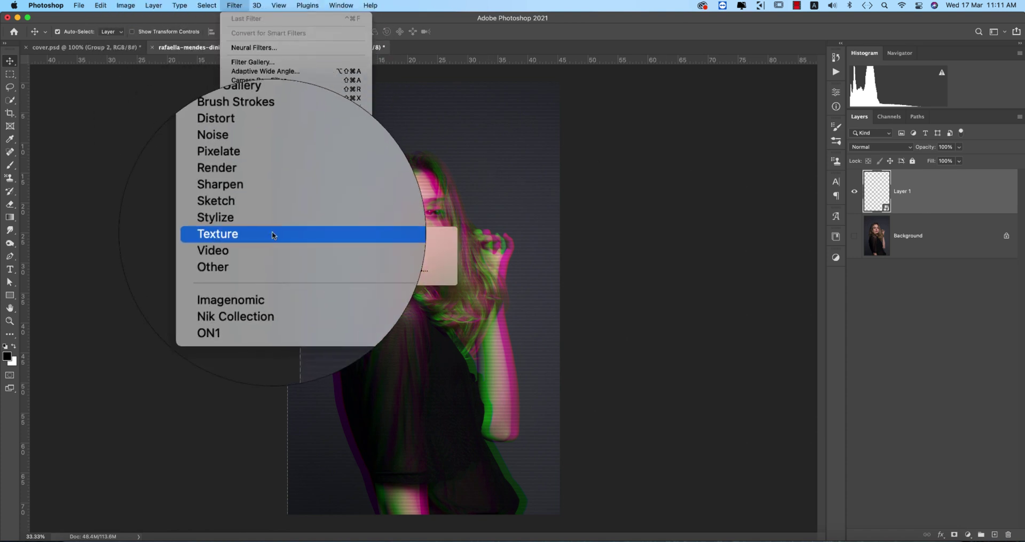
pyautogui.moveTo(307, 234)
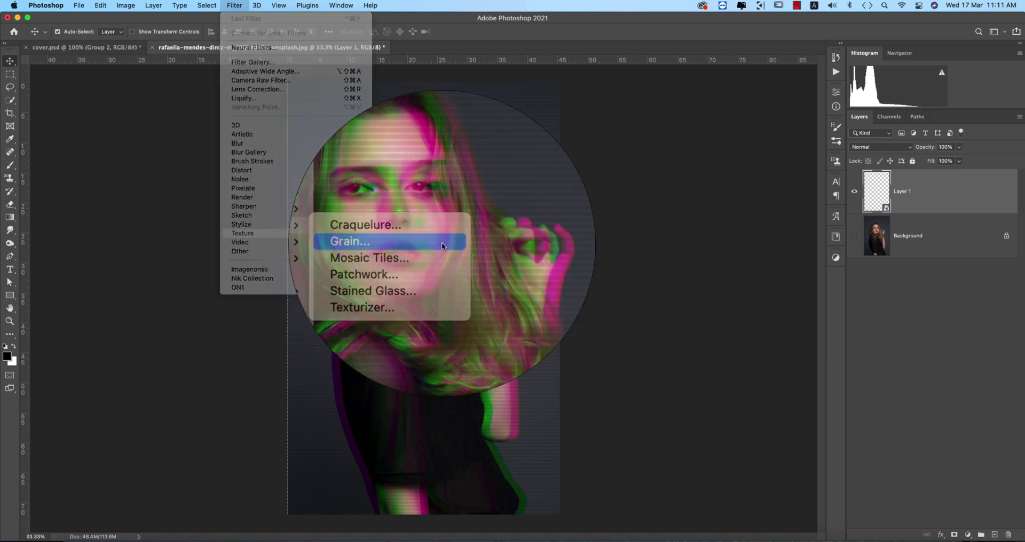
pyautogui.click(422, 245)
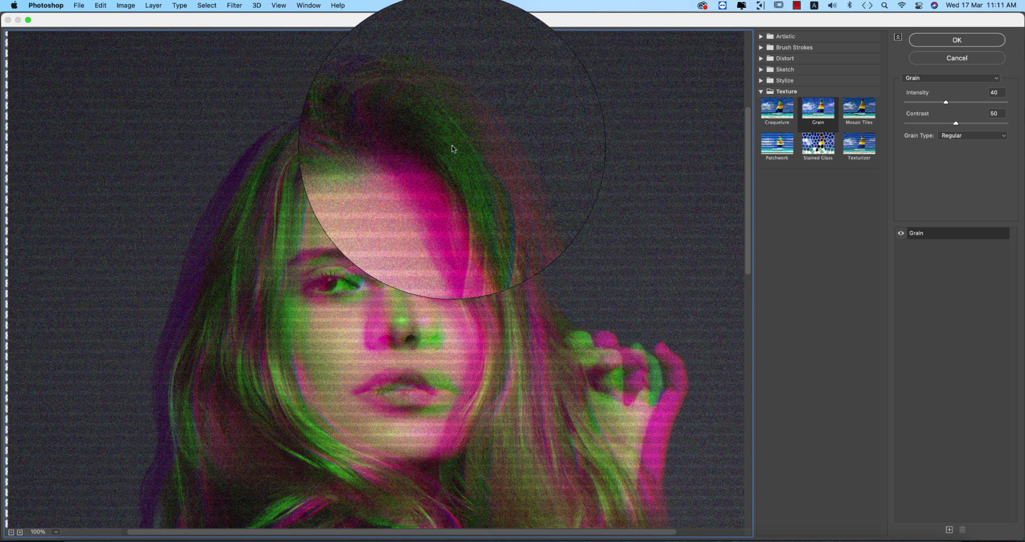
pyautogui.moveTo(945, 104); pyautogui.dragTo(950, 105)
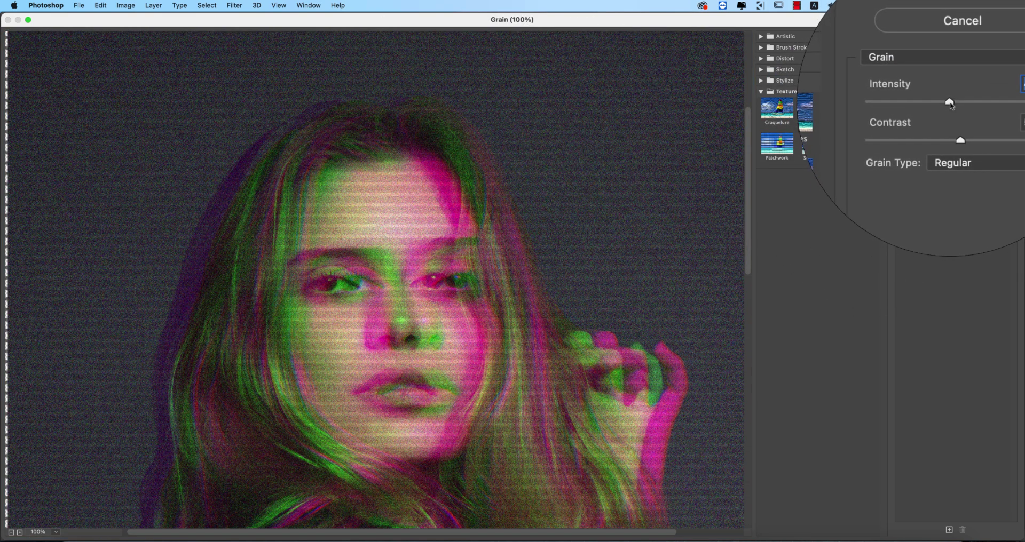
pyautogui.moveTo(958, 126)
pyautogui.mouseDown()
pyautogui.moveTo(992, 133)
pyautogui.moveTo(963, 134)
pyautogui.mouseUp()
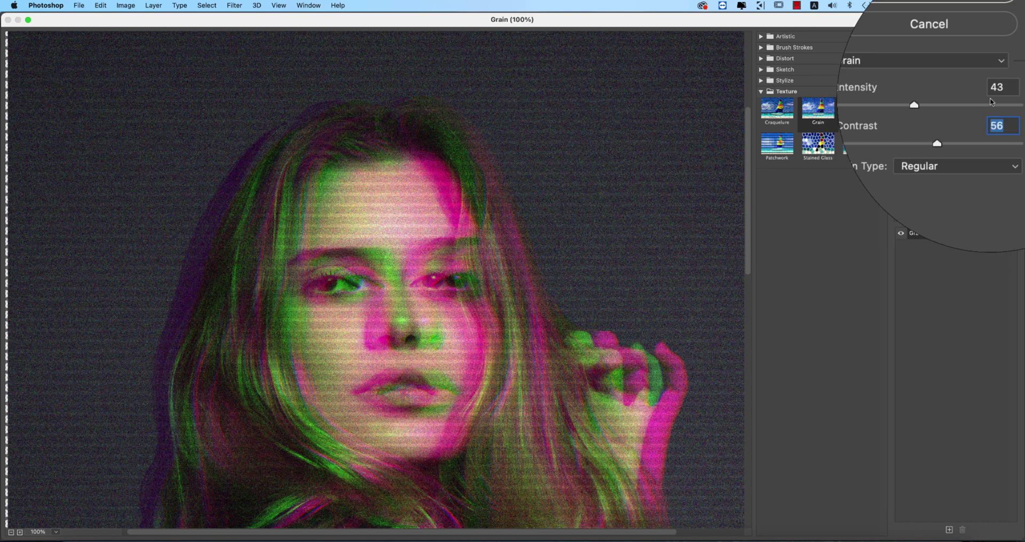
pyautogui.click(975, 98)
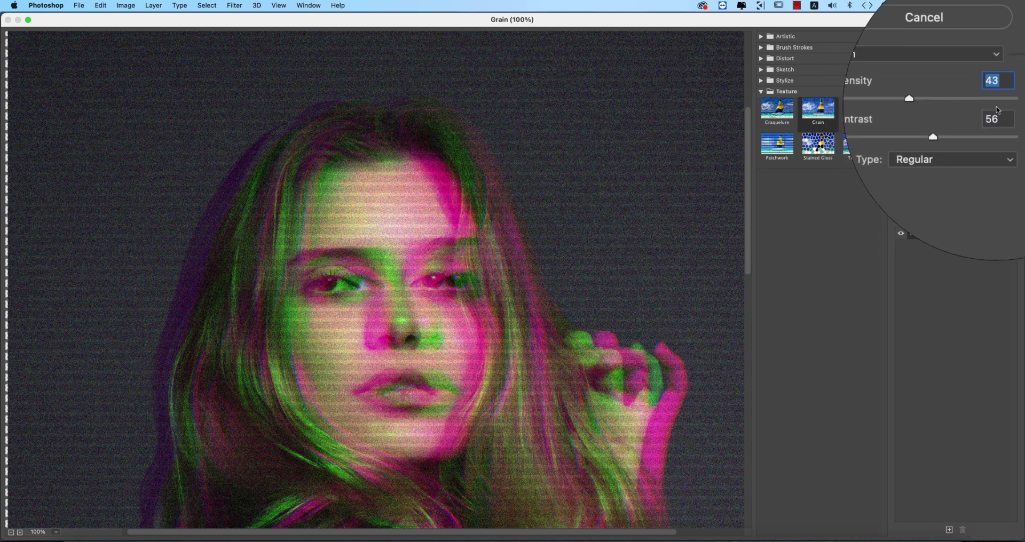
pyautogui.click(946, 40)
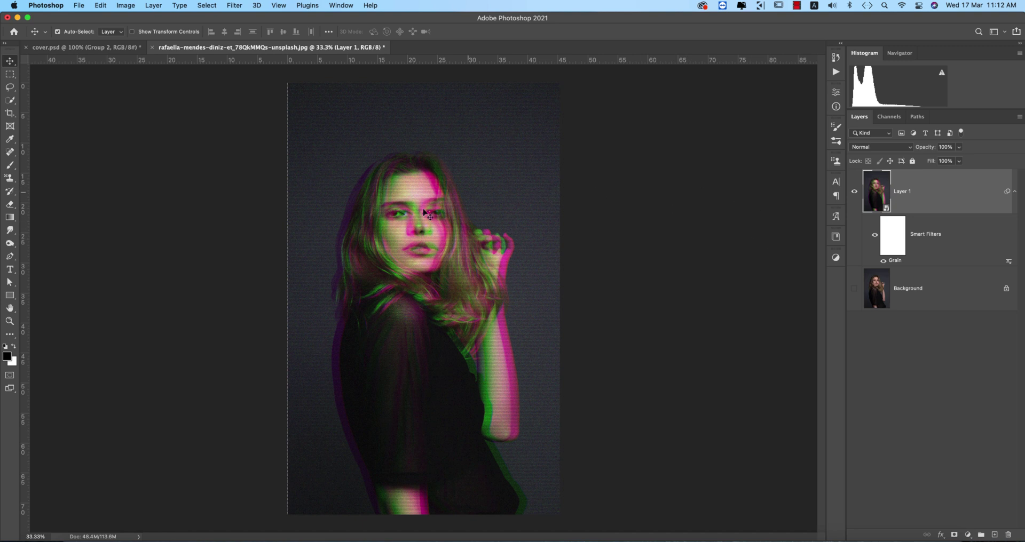
pyautogui.click(657, 218)
pyautogui.click(59, 47)
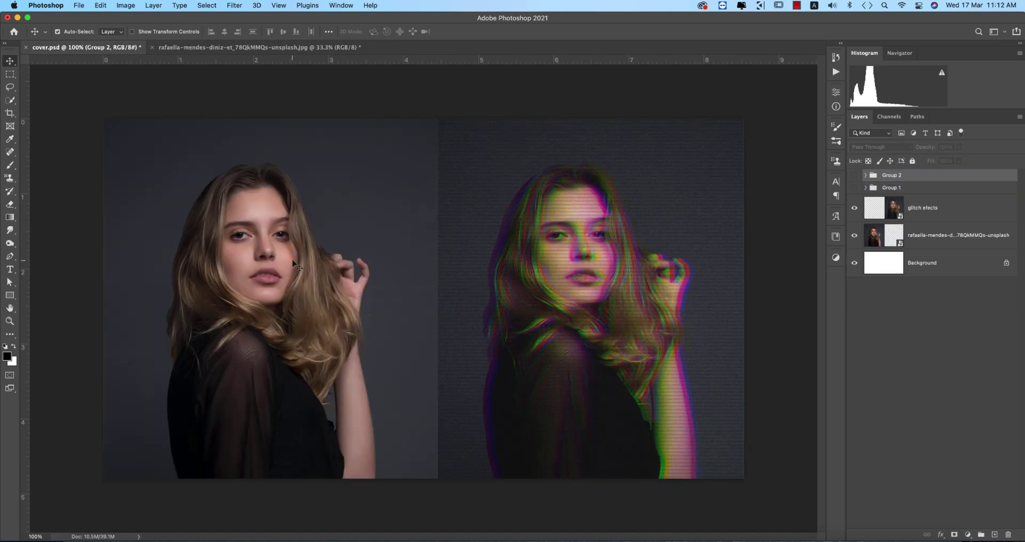
pyautogui.click(313, 48)
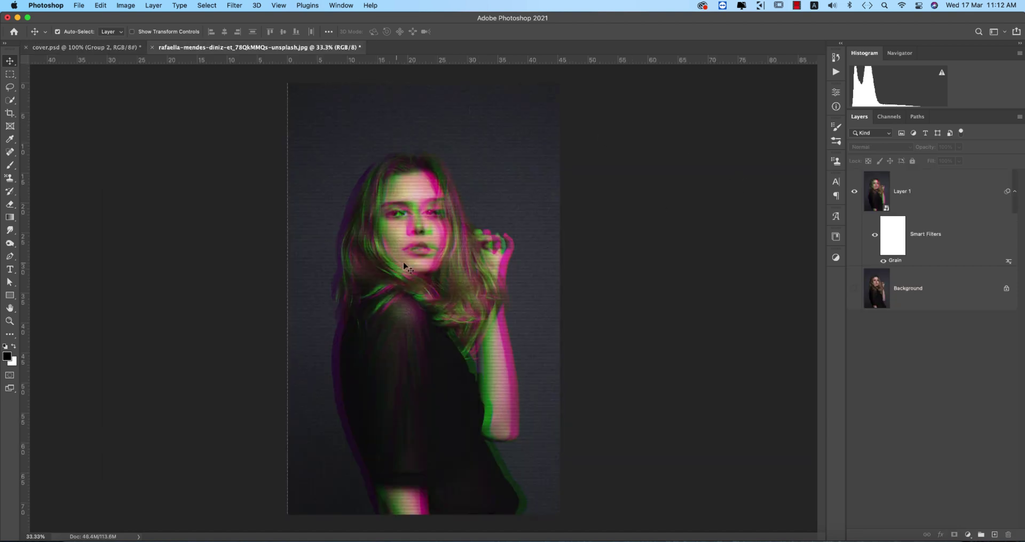
pyautogui.click(941, 201)
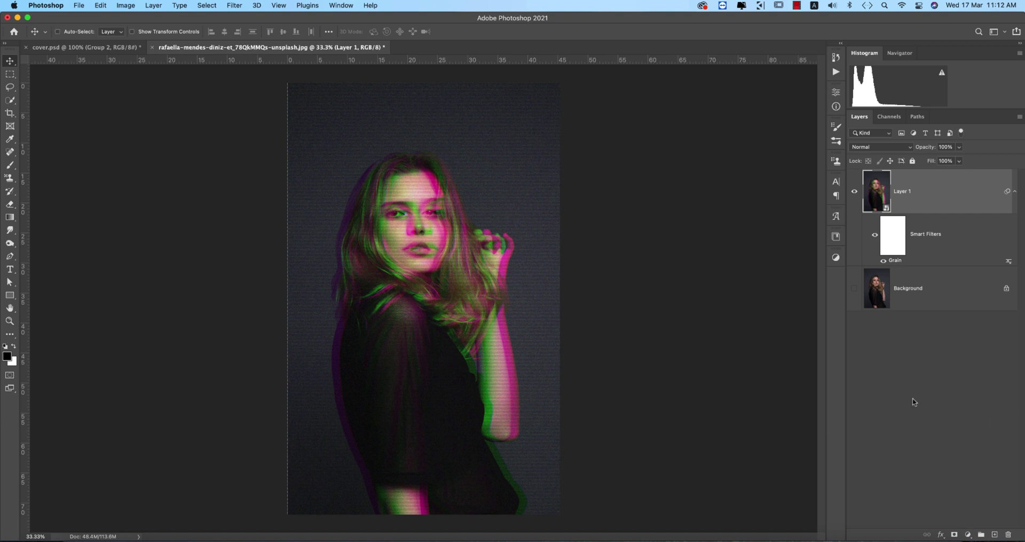
pyautogui.press('super+shift+a')
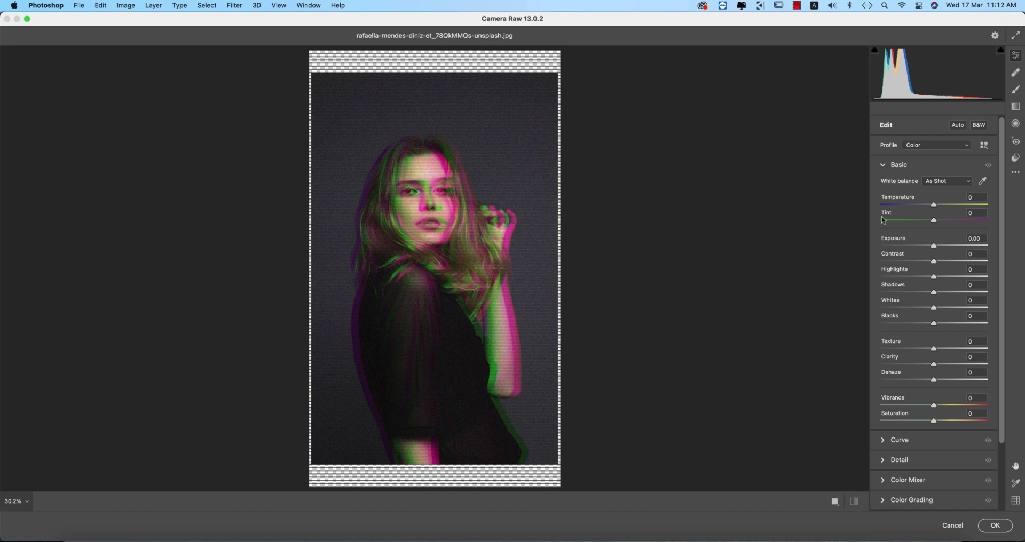
# Apply Camera Raw with Temperature +7, Tint +5, Dehaze +68 and Vibrance -8.
pyautogui.moveTo(936, 205); pyautogui.dragTo(938, 224)
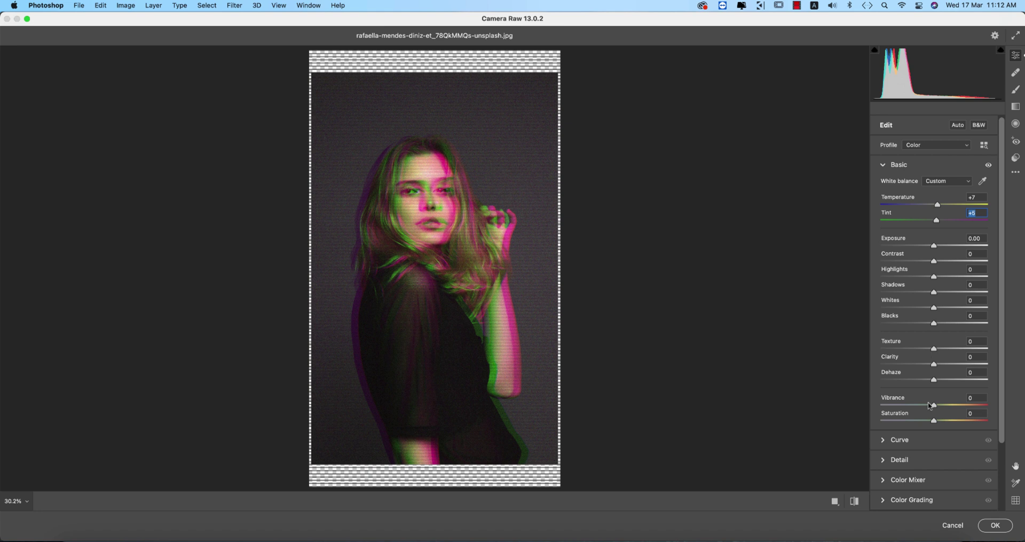
pyautogui.moveTo(934, 405); pyautogui.dragTo(970, 381)
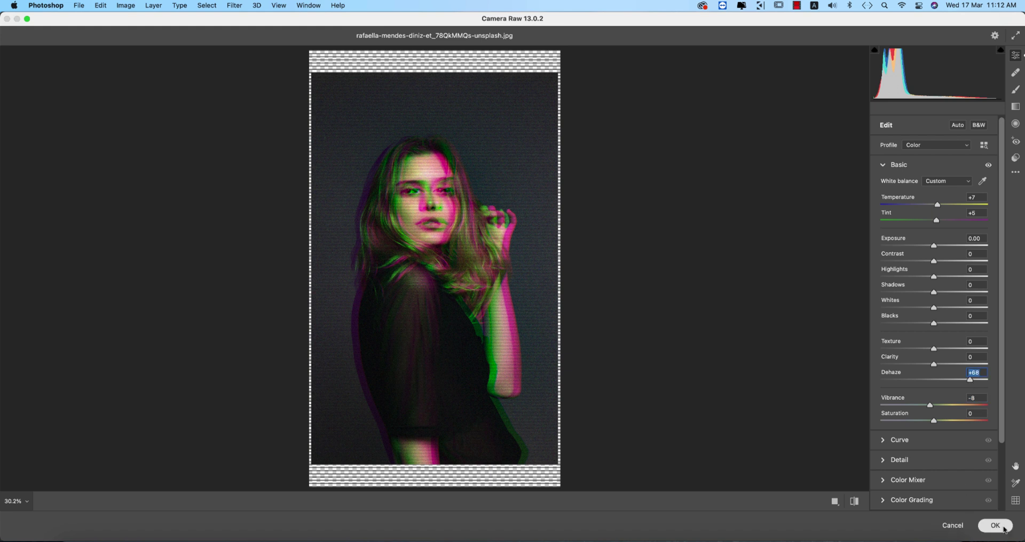
pyautogui.click(995, 526)
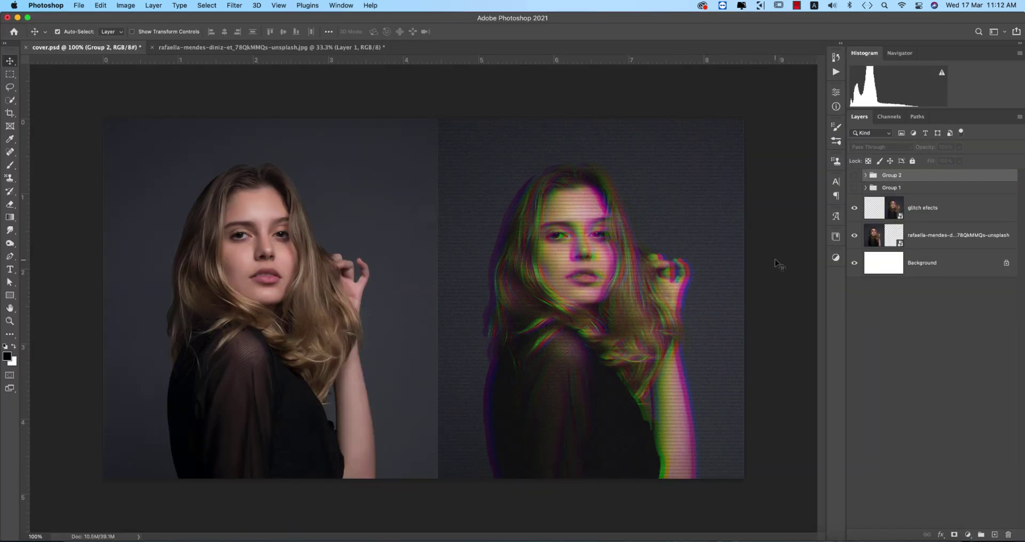